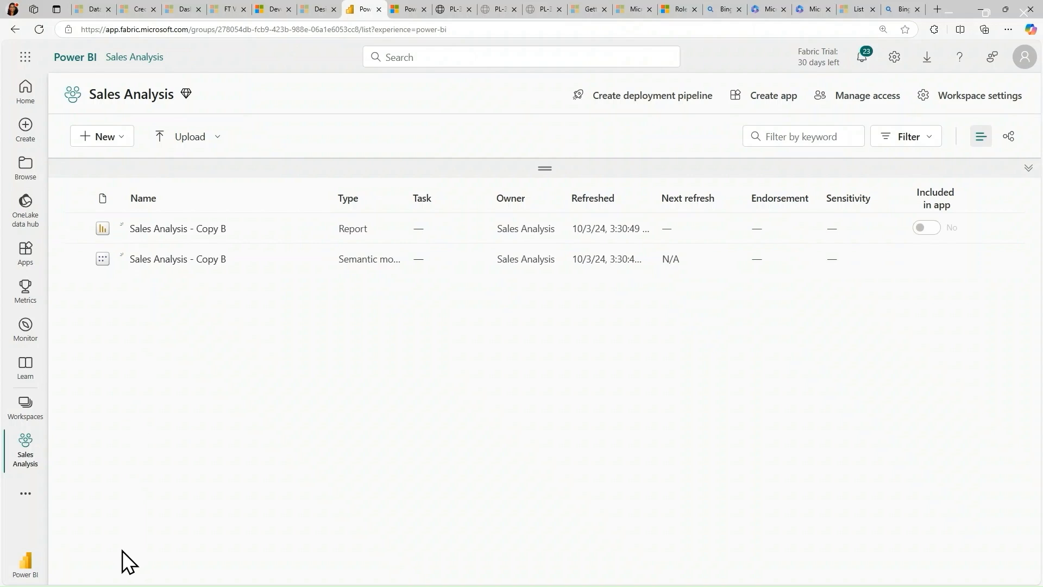
click(27, 568)
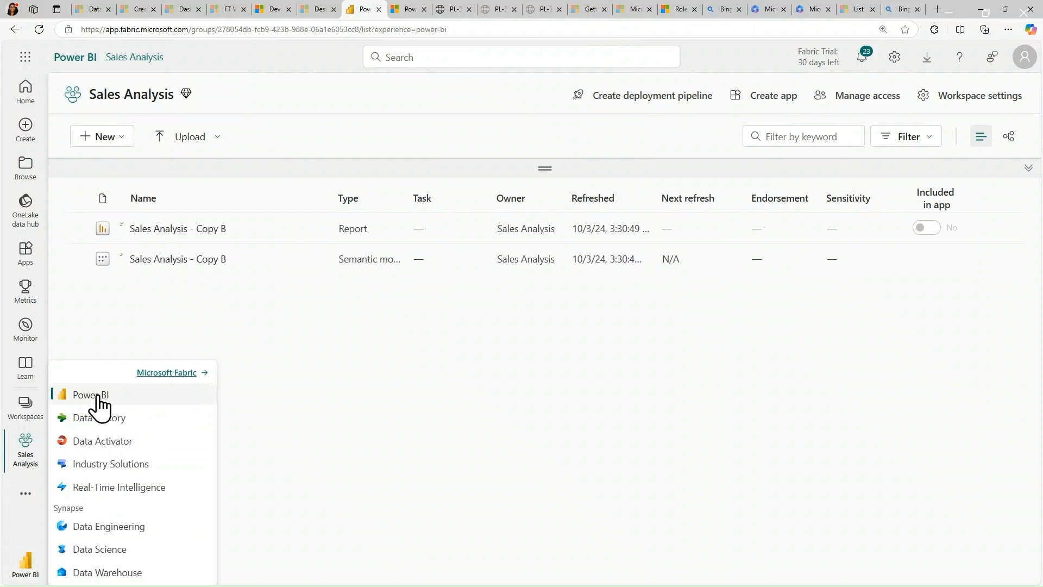
click(15, 543)
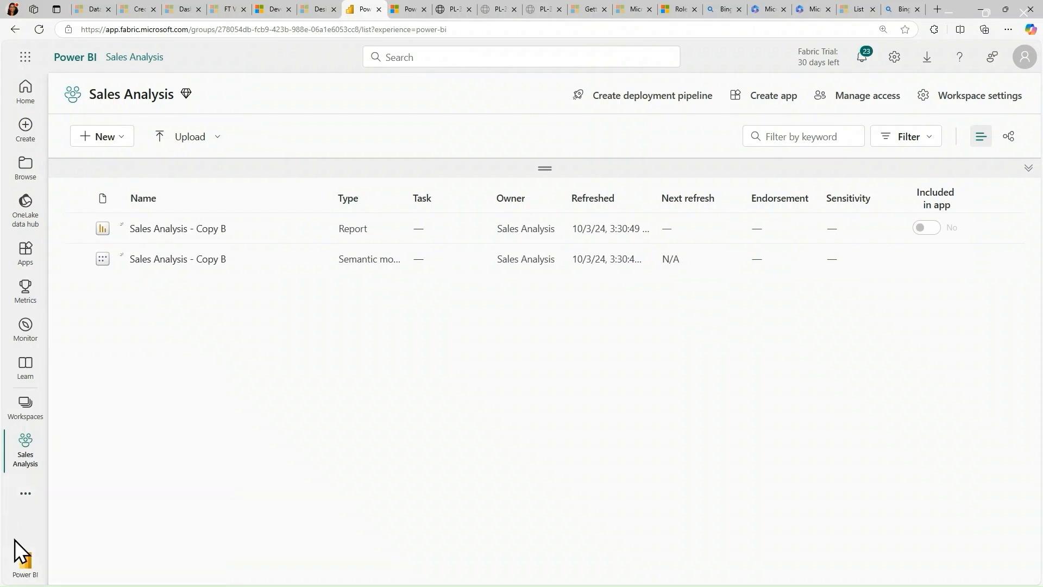
Create a new workspace named Sales AnalysisB with the Trial license mode.
click(30, 417)
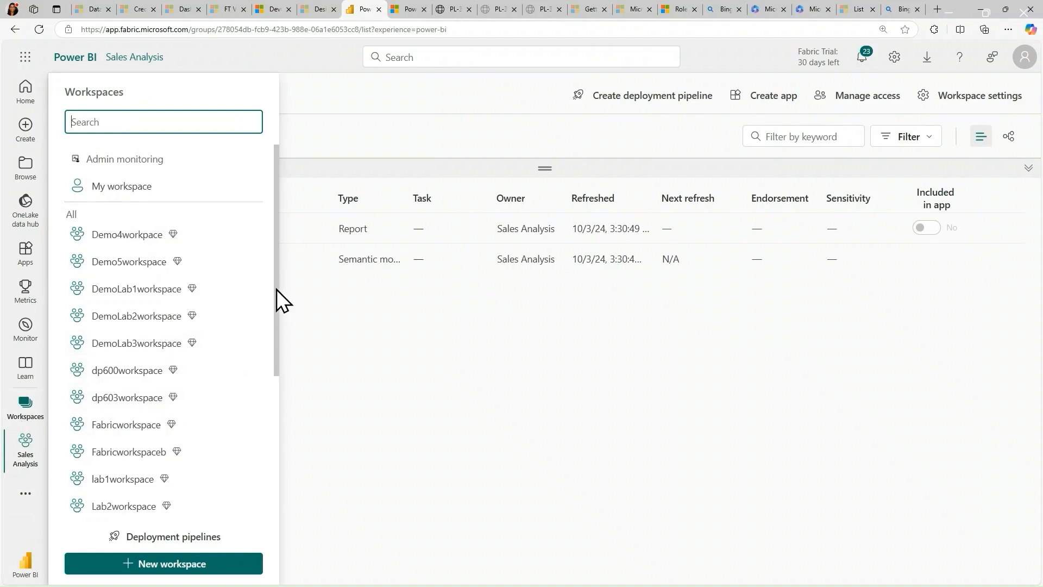
drag(276, 289, 272, 428)
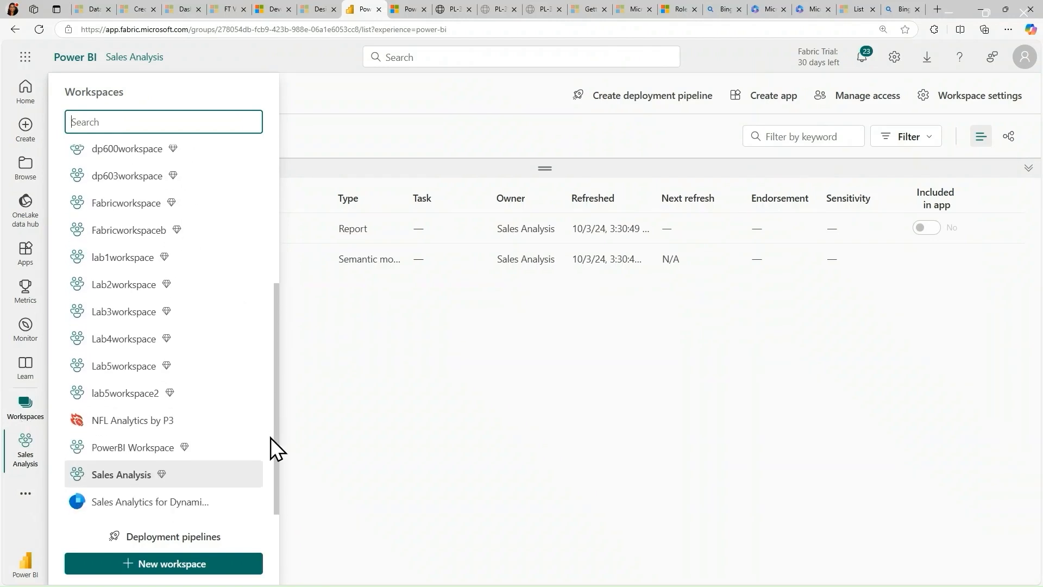
click(154, 567)
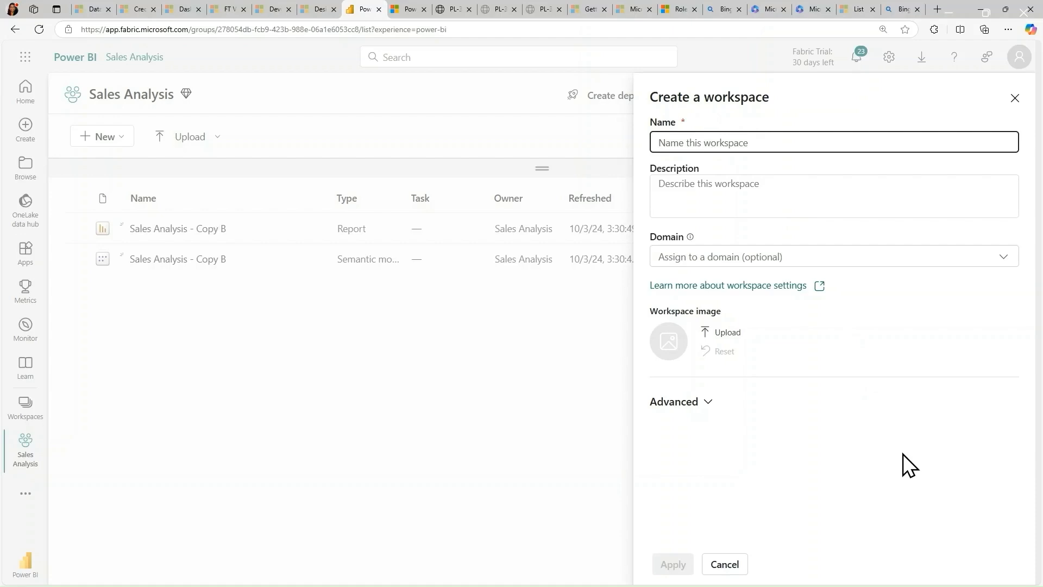
text(Sales Analysis)
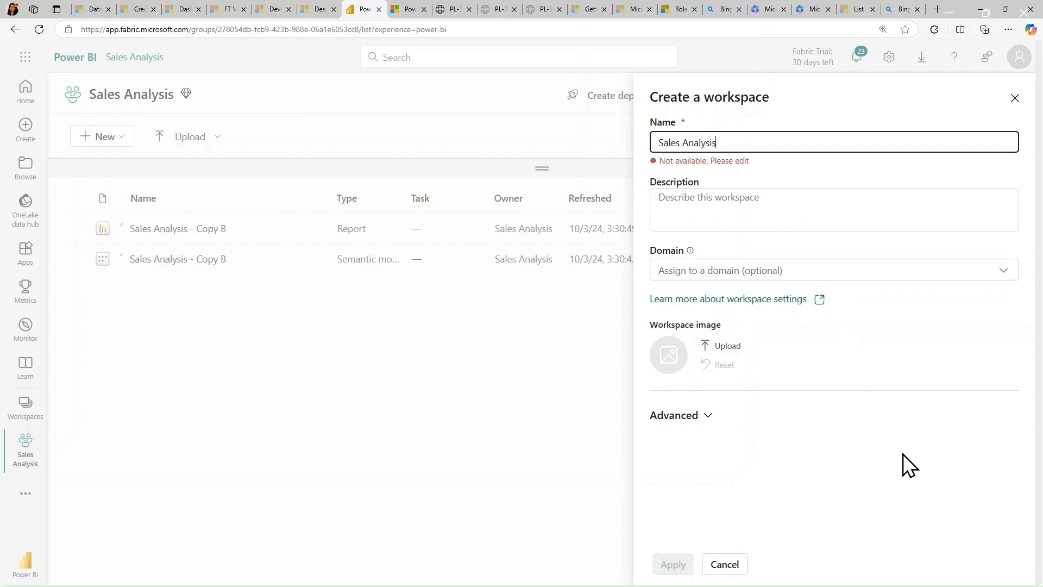
text(B)
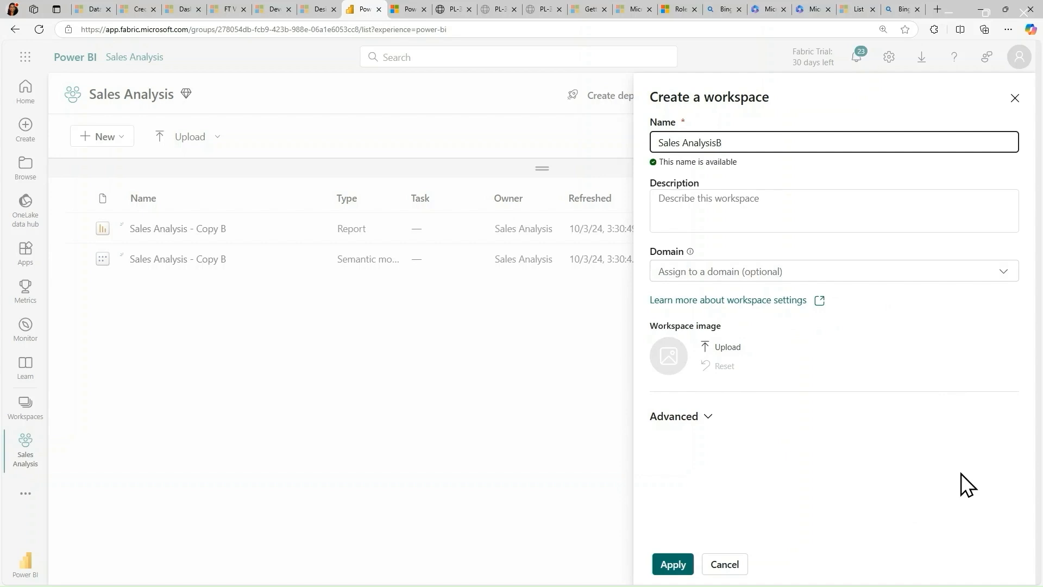
click(707, 422)
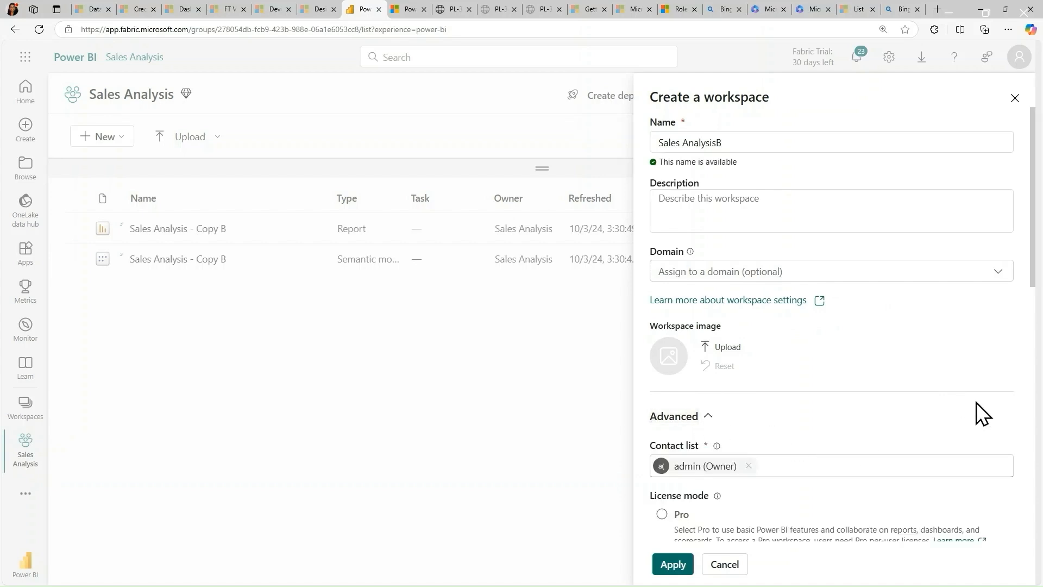
drag(1034, 259, 1038, 365)
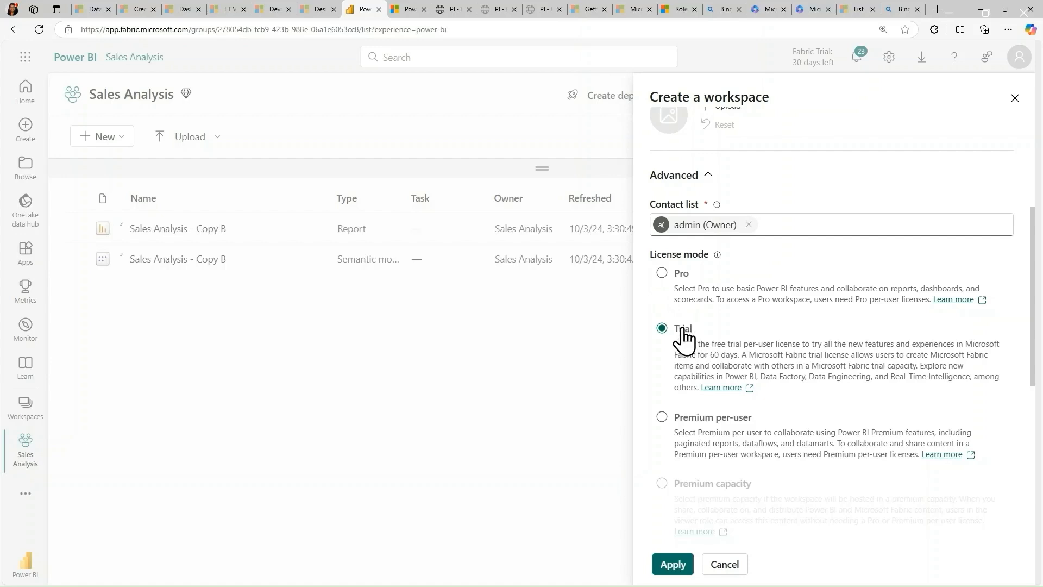
click(679, 565)
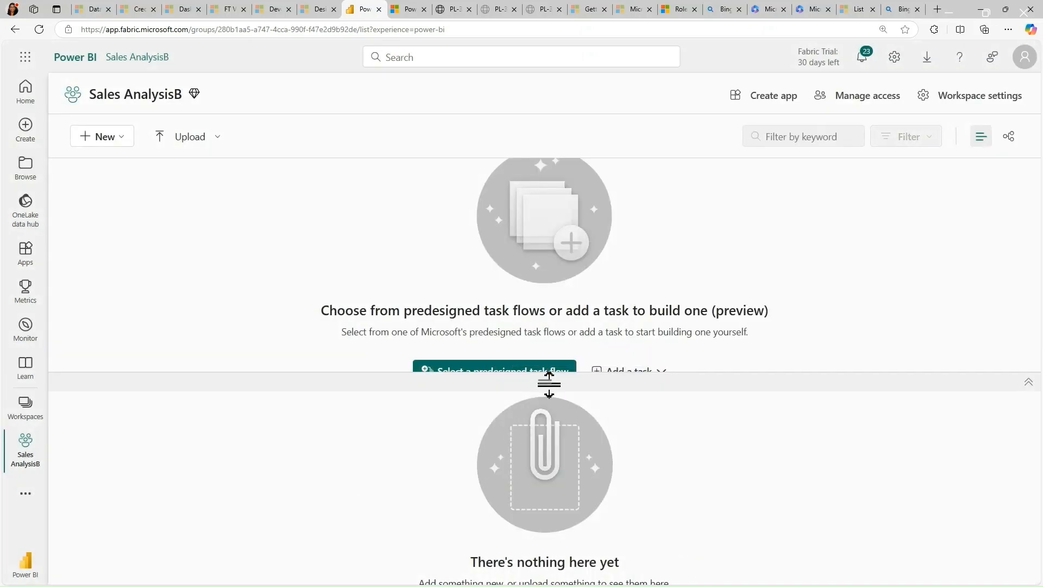
Enlarge the task flow area to review the task types that can be added, and collapse the area again.
drag(545, 381, 544, 437)
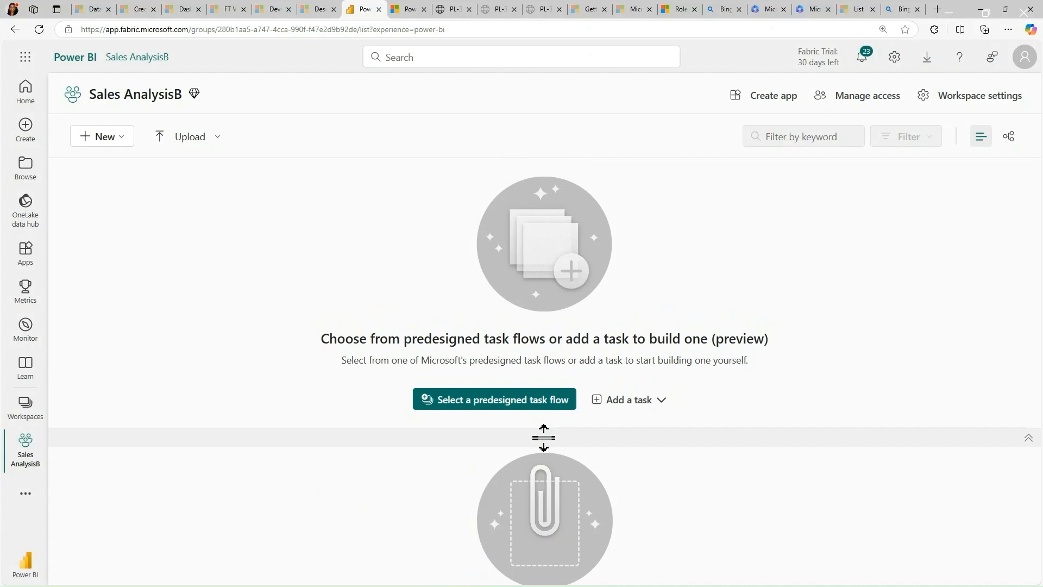
click(661, 400)
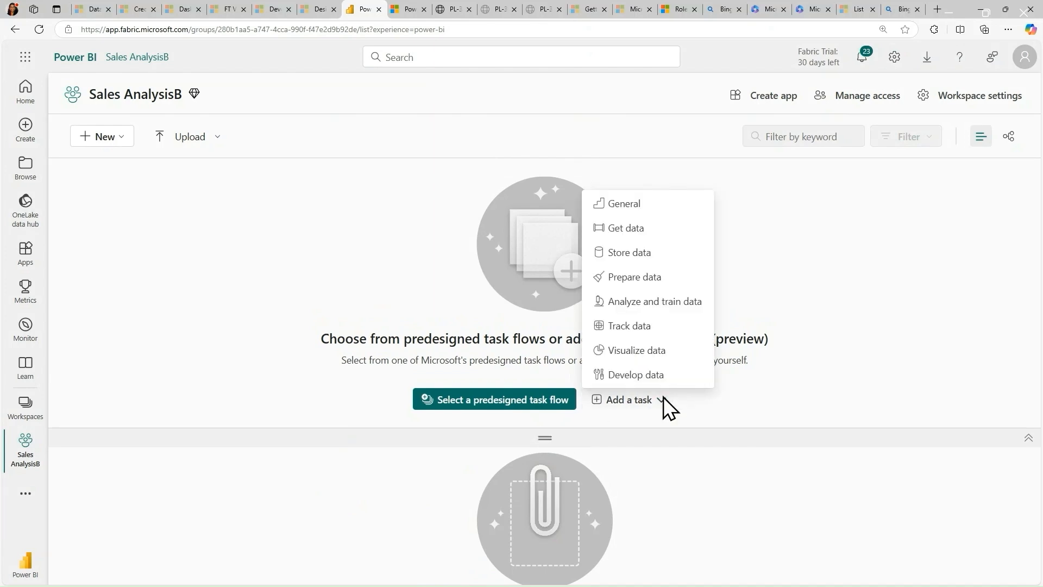
click(762, 528)
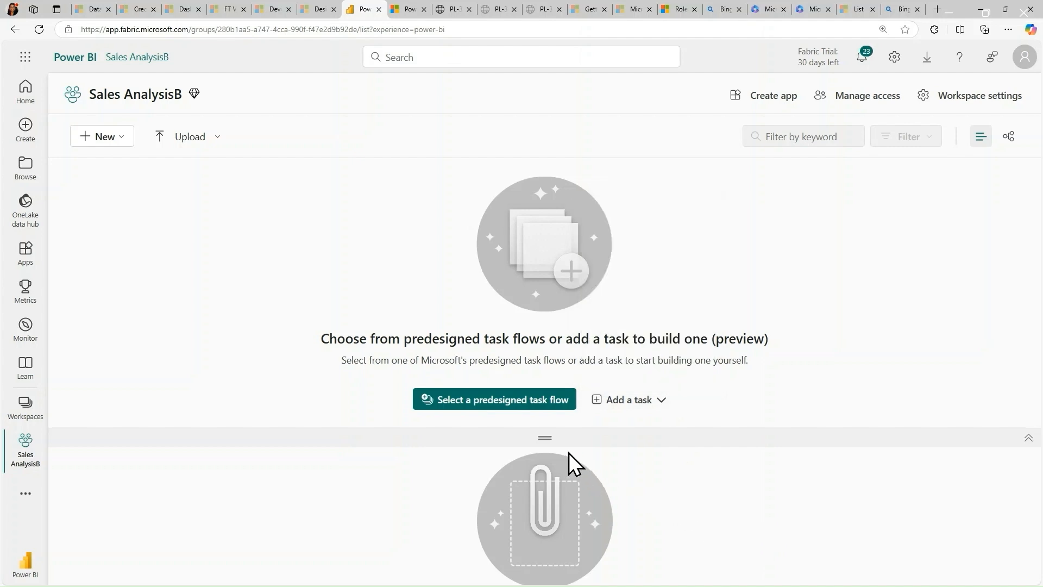
drag(540, 434, 575, 163)
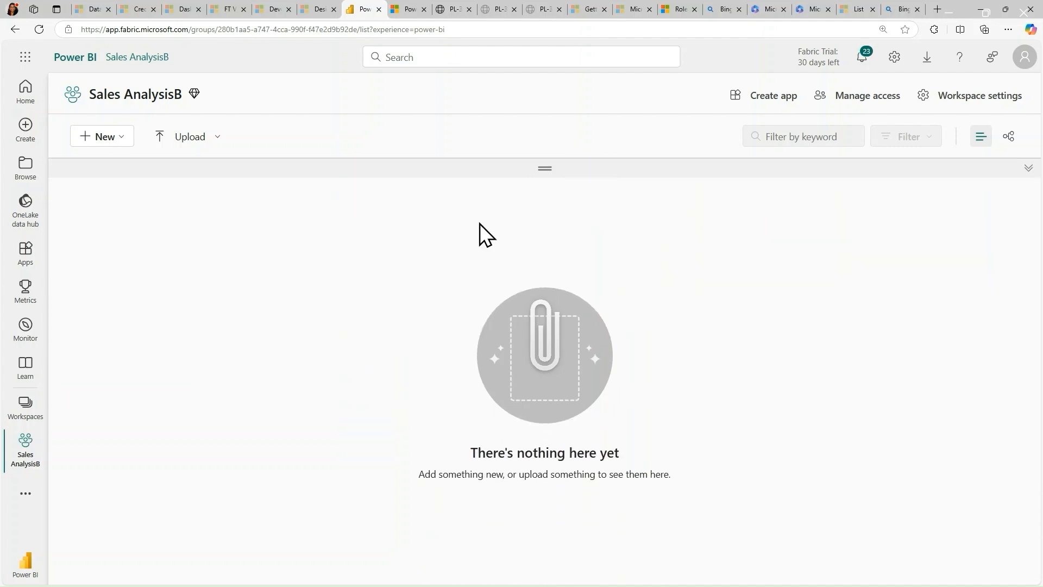
Auto-create a report in the Sales AnalysisB workspace from the published semantic model Sales Analysis - Copy B and view it.
click(214, 137)
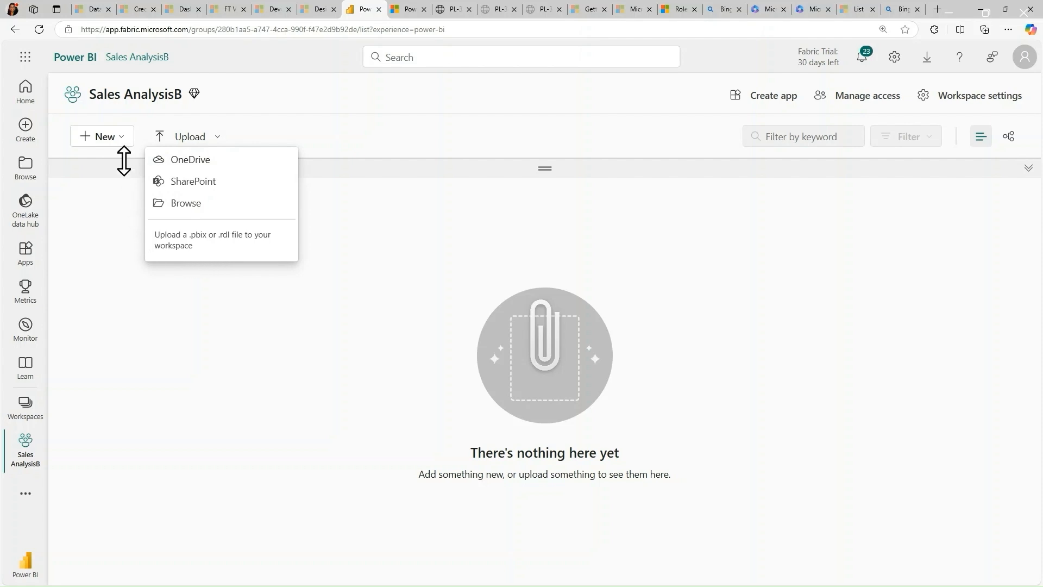
click(125, 137)
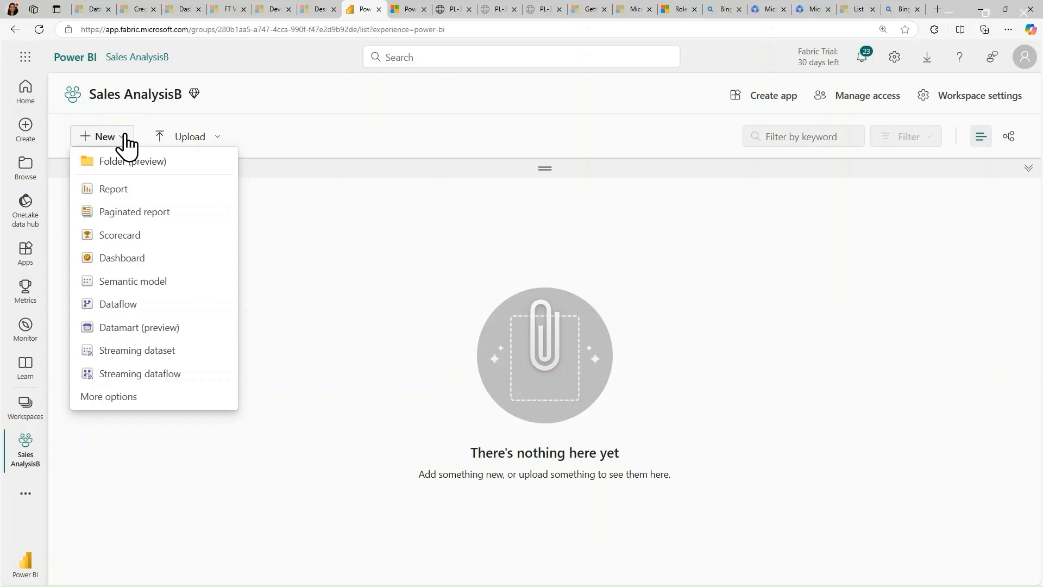
click(118, 195)
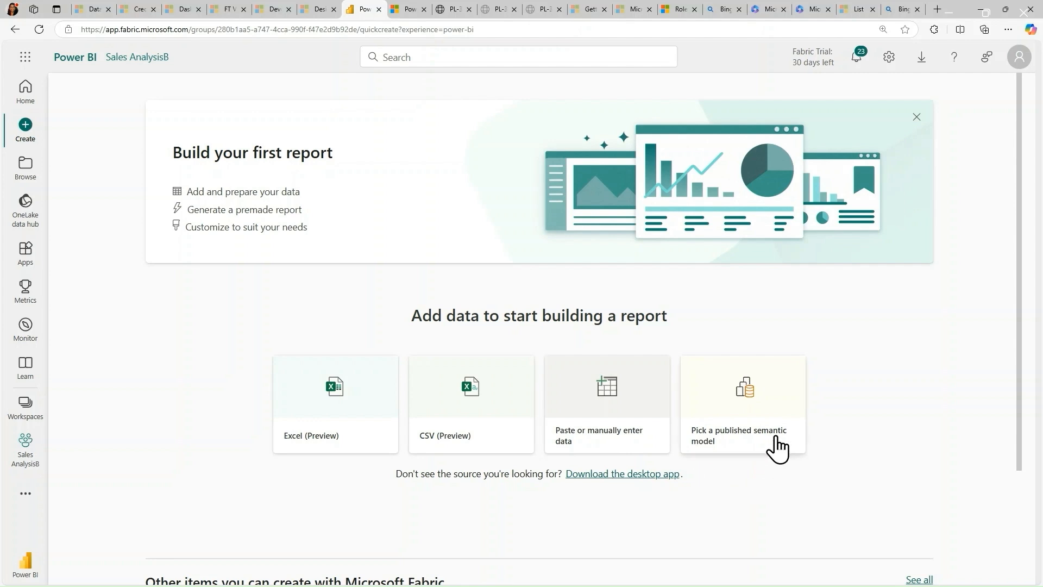
click(777, 438)
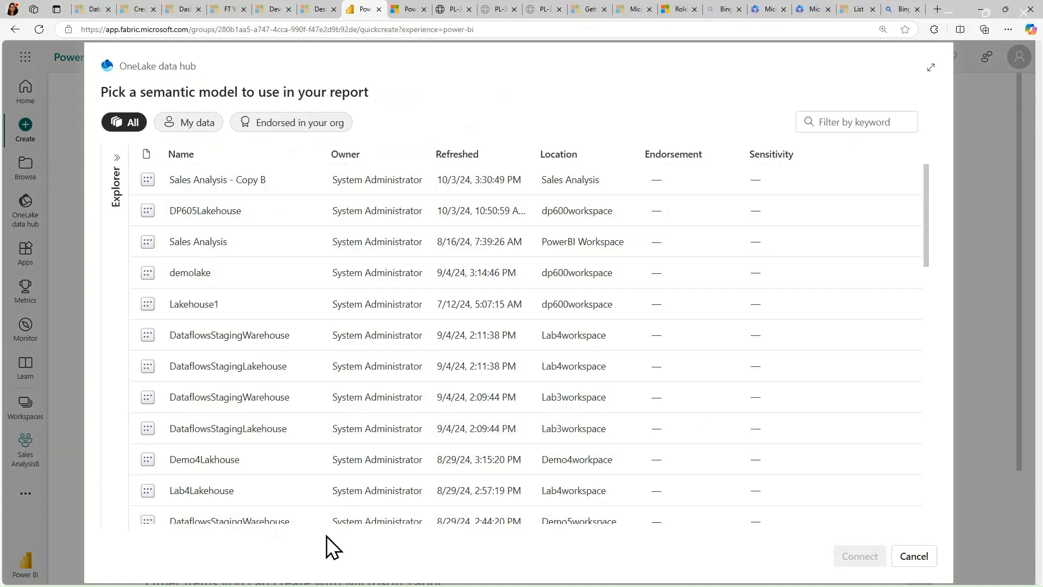
click(218, 180)
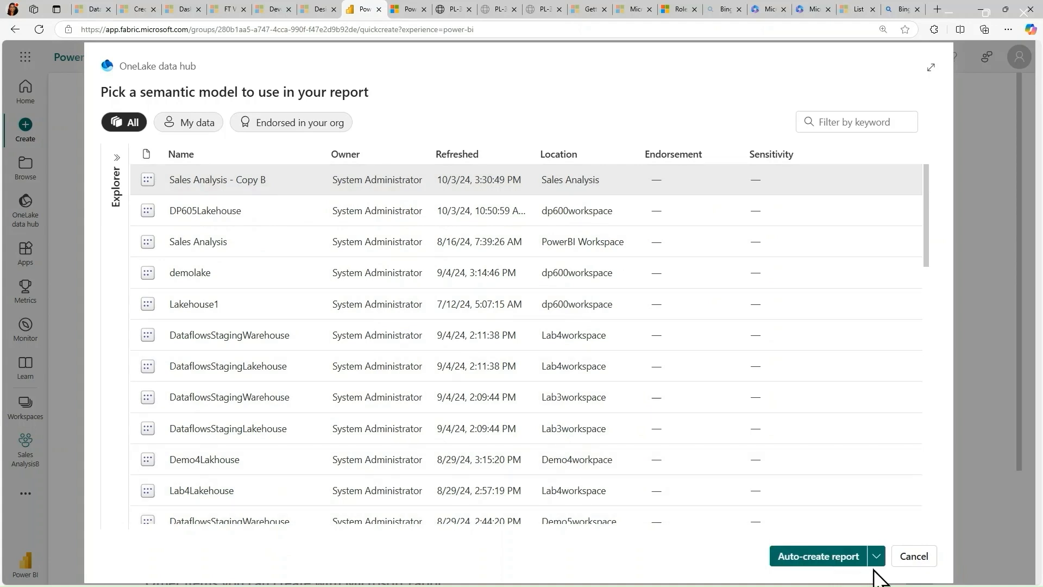
click(830, 556)
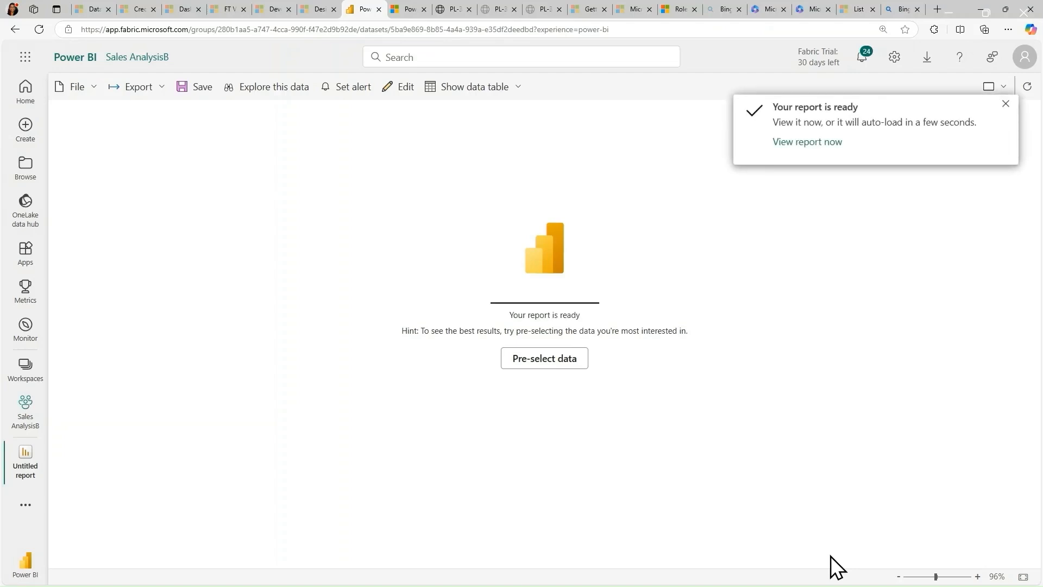
click(809, 142)
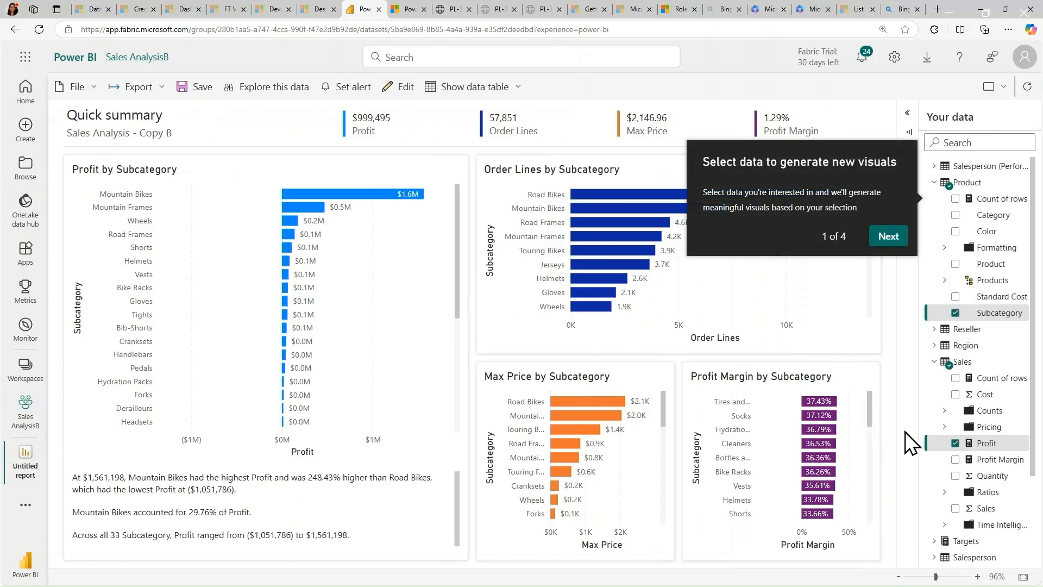
Go through all the introductory tips on the generated report and close the tour.
click(890, 237)
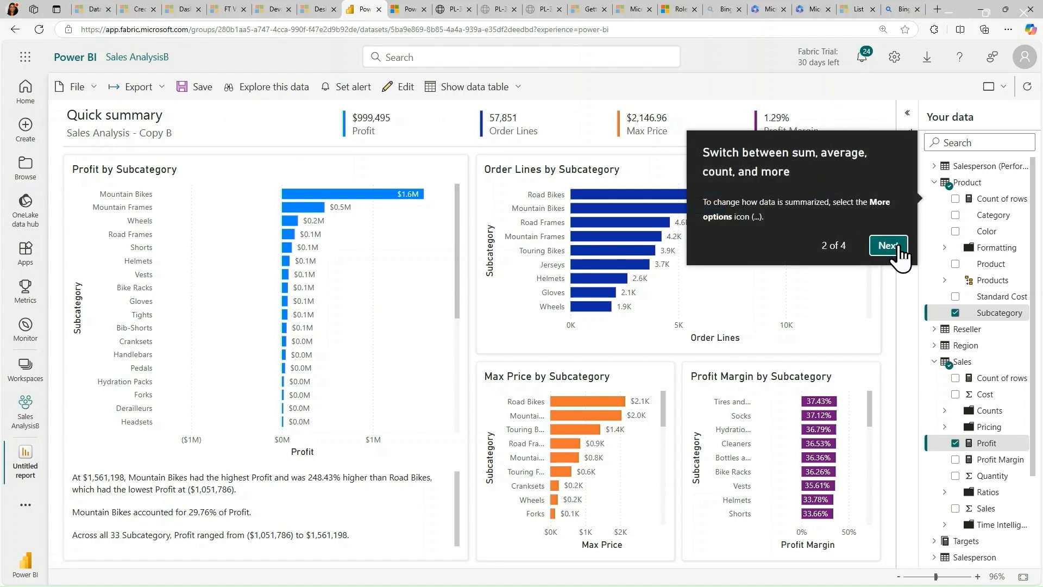
click(898, 247)
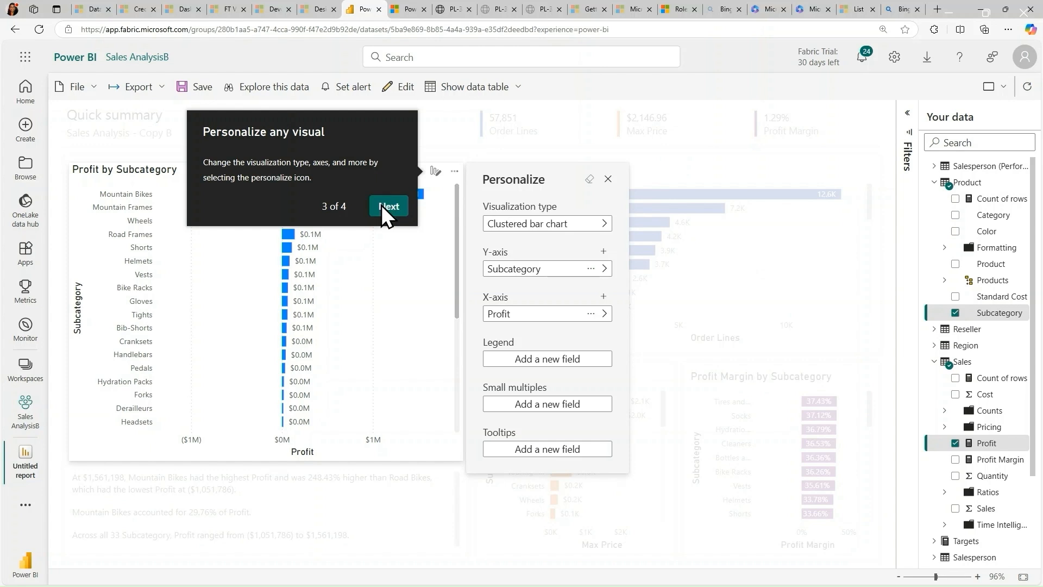
click(381, 208)
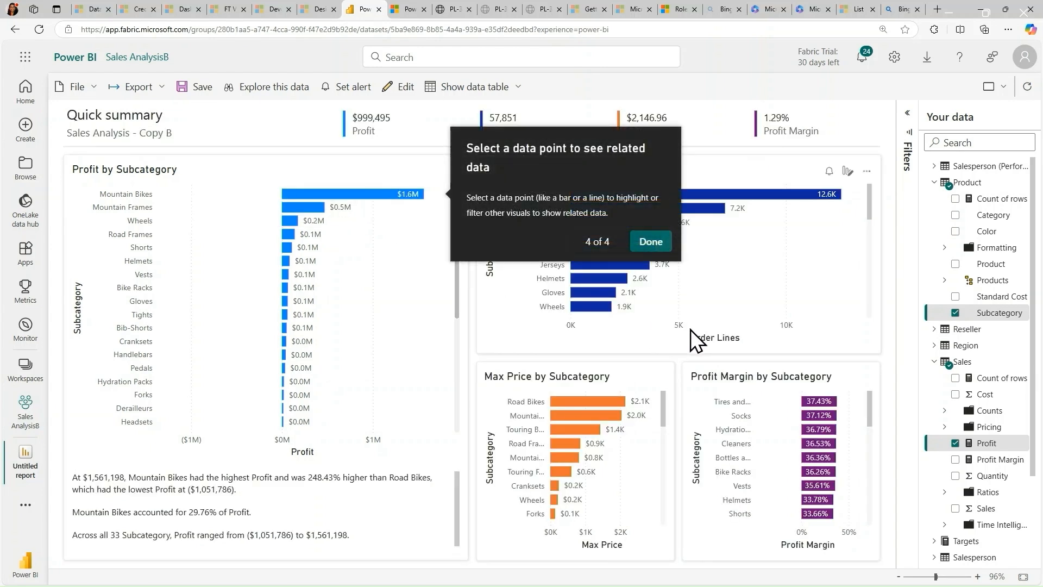
click(651, 242)
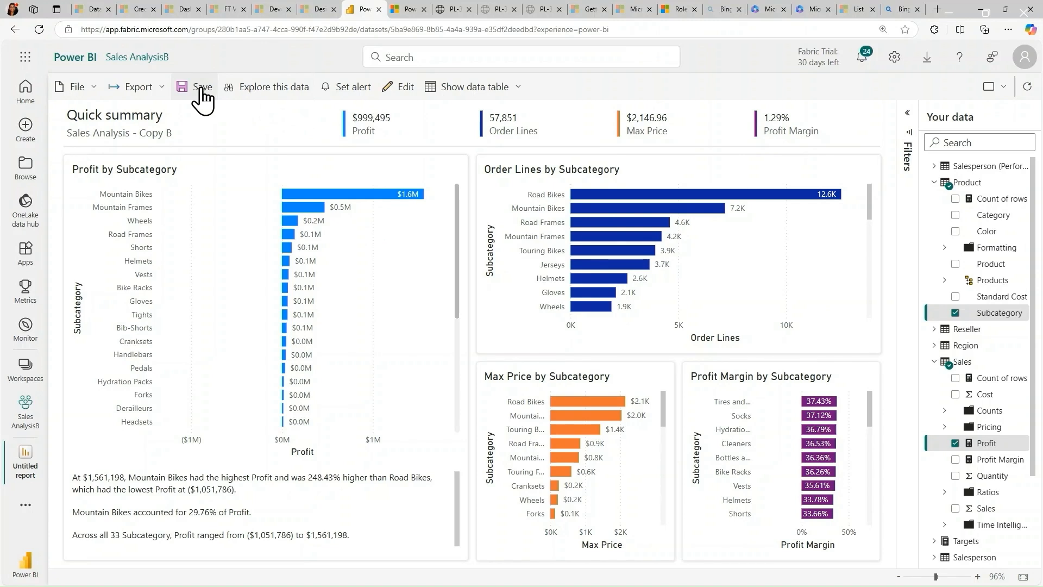
click(165, 95)
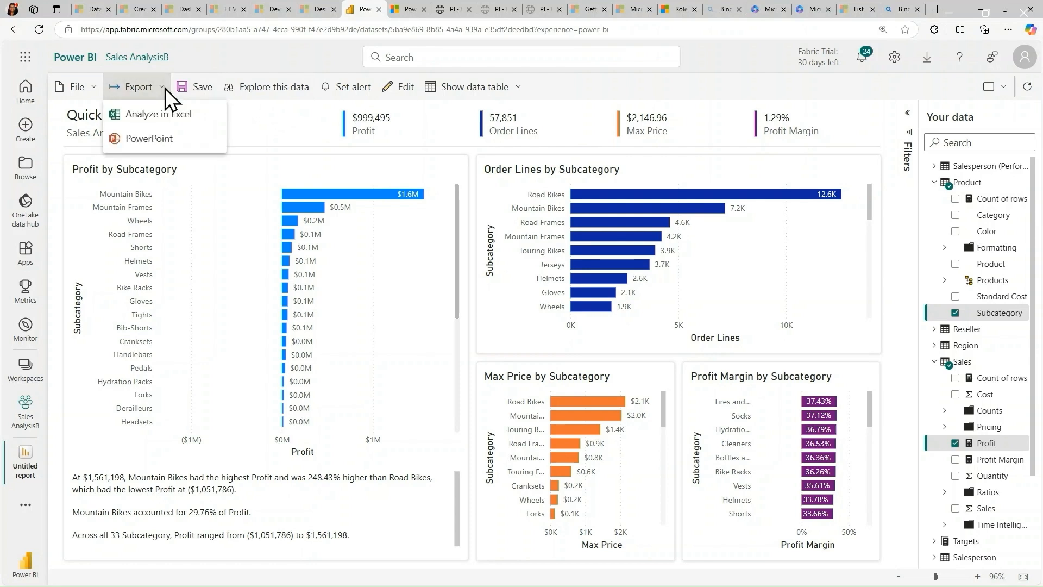
click(91, 88)
click(91, 87)
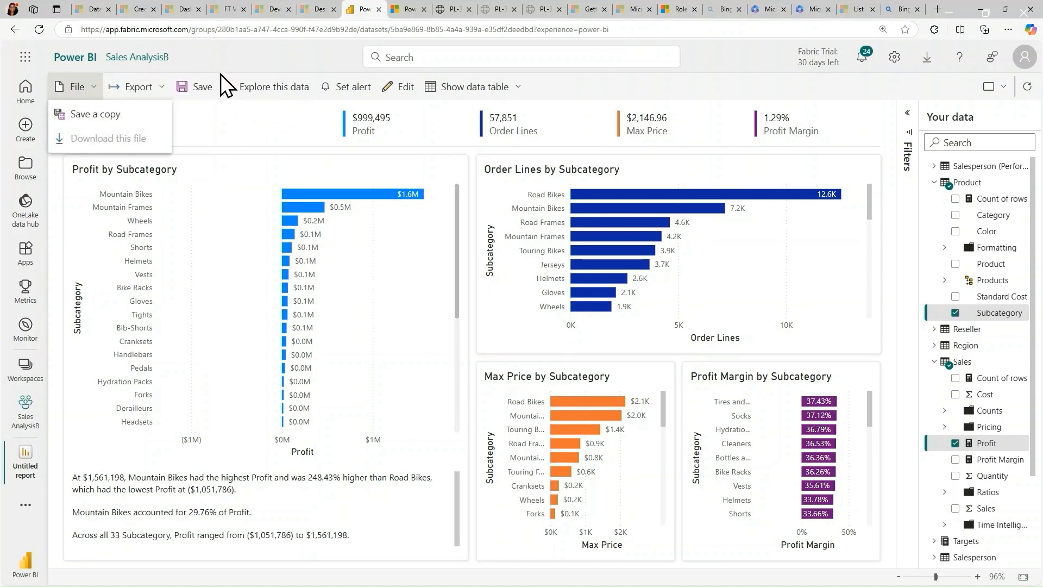
click(265, 68)
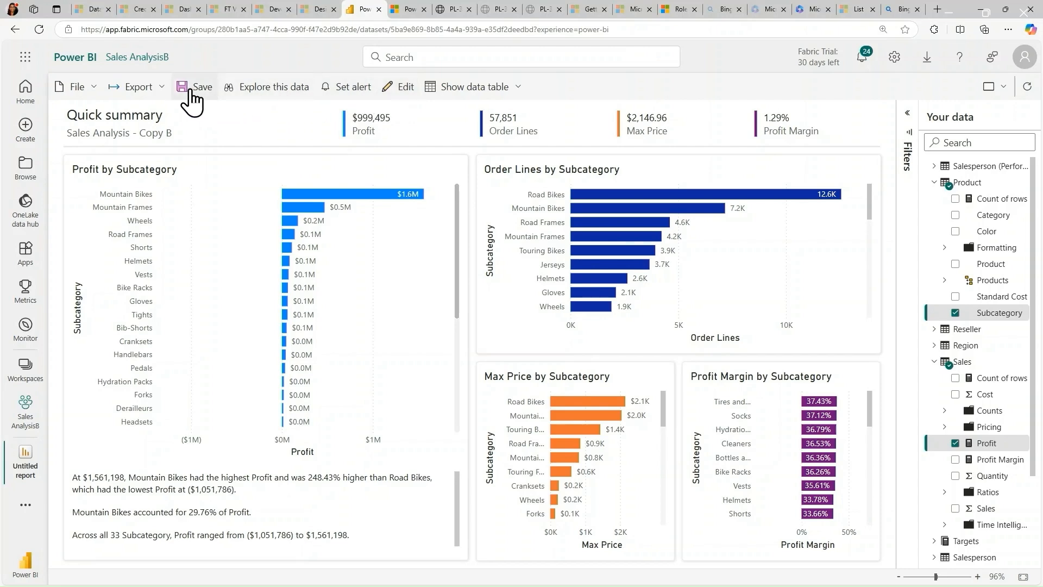
Save the report as AutoReport in the Sales AnalysisB workspace and dismiss the notification.
click(192, 90)
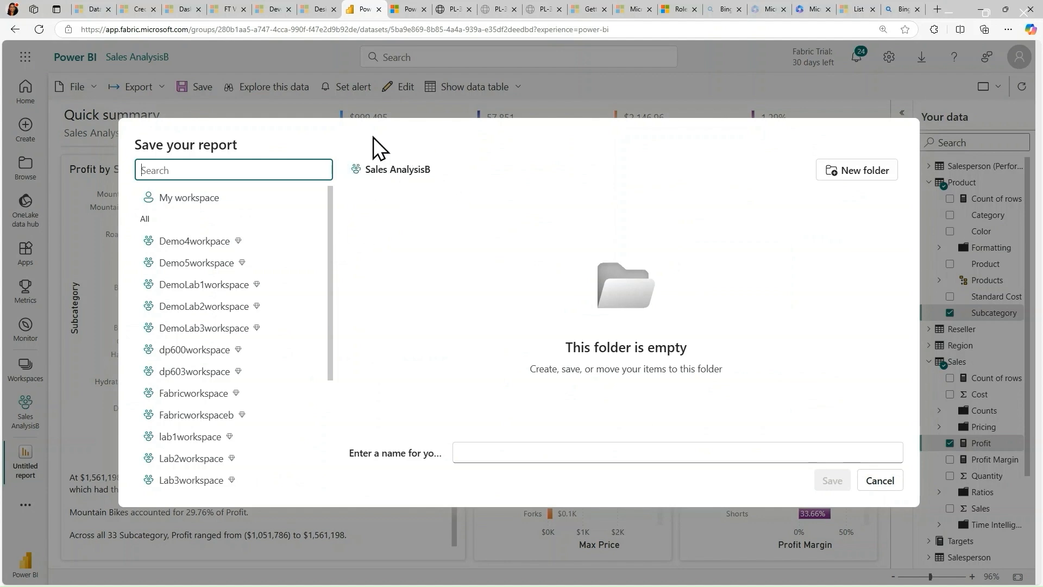
click(530, 452)
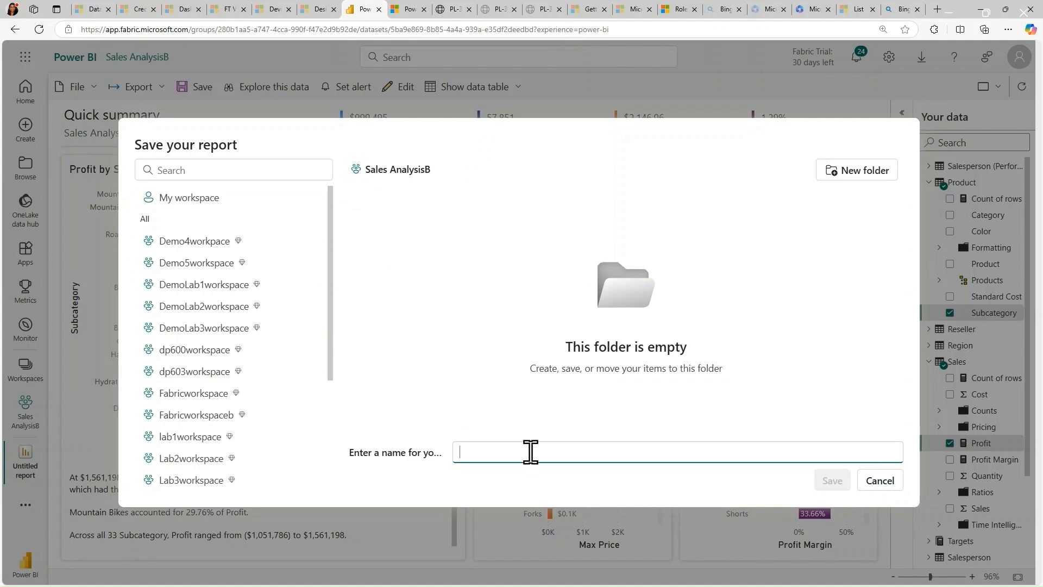
text(AutoRepor)
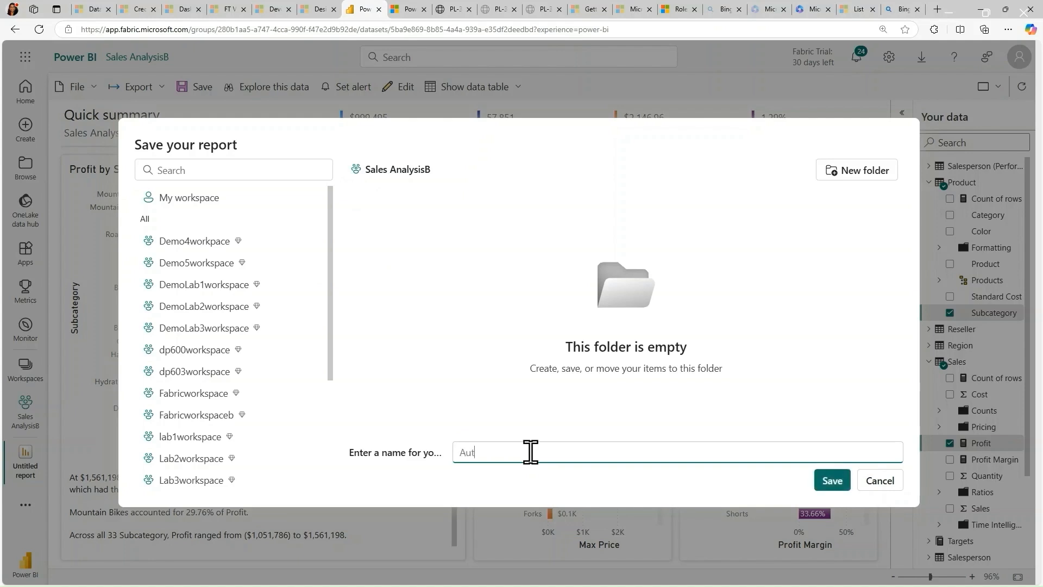
text(t)
click(833, 488)
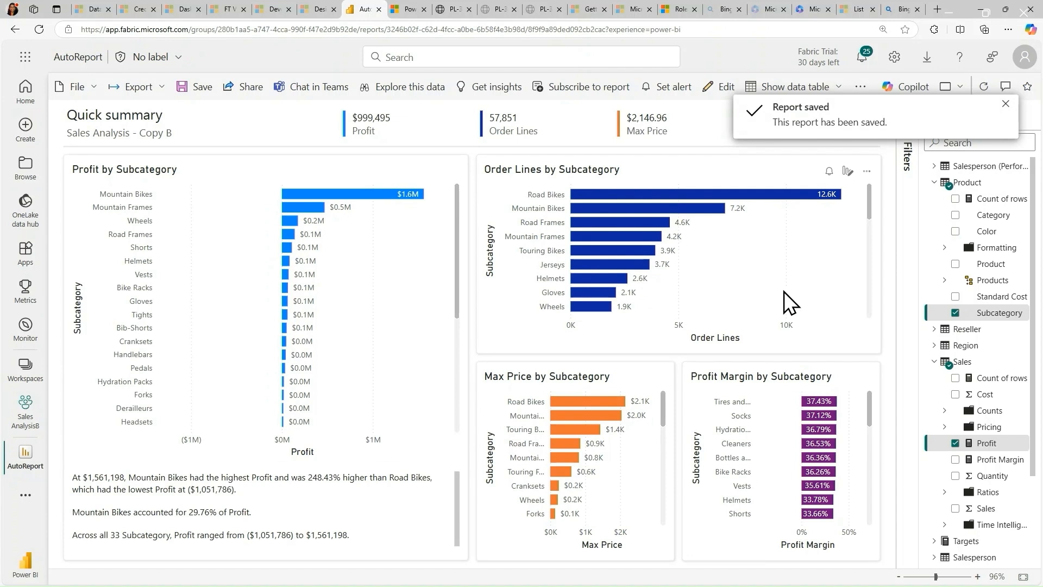
click(1005, 104)
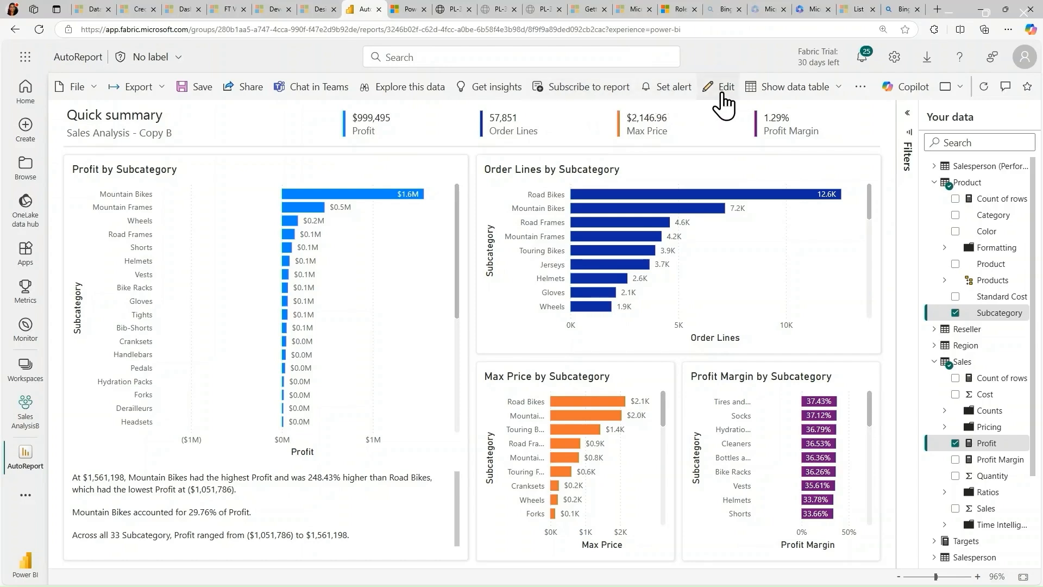
Switch the AutoReport report to edit mode, accepting the loss of the Your data pane.
click(722, 93)
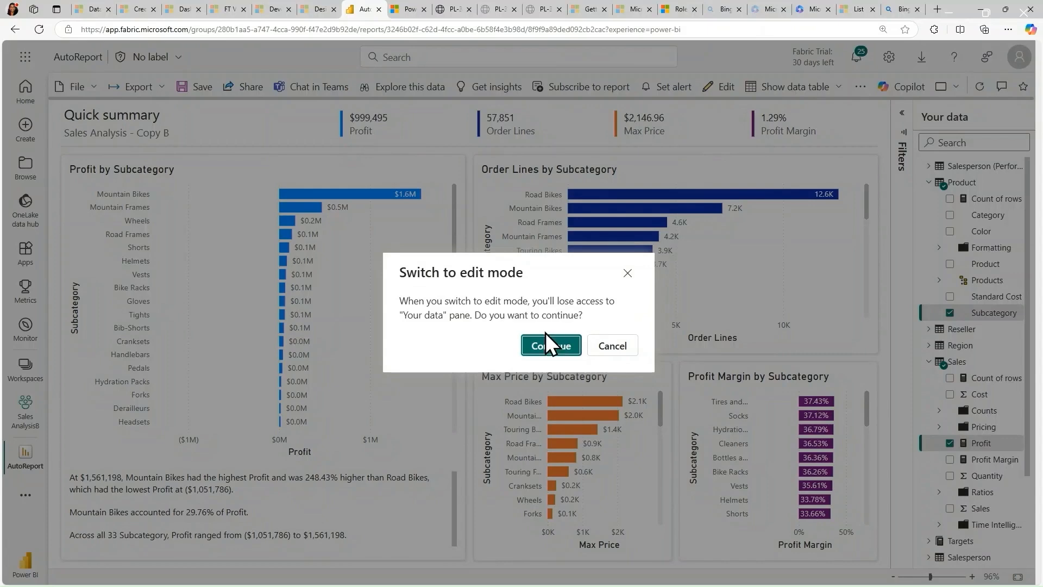
click(532, 347)
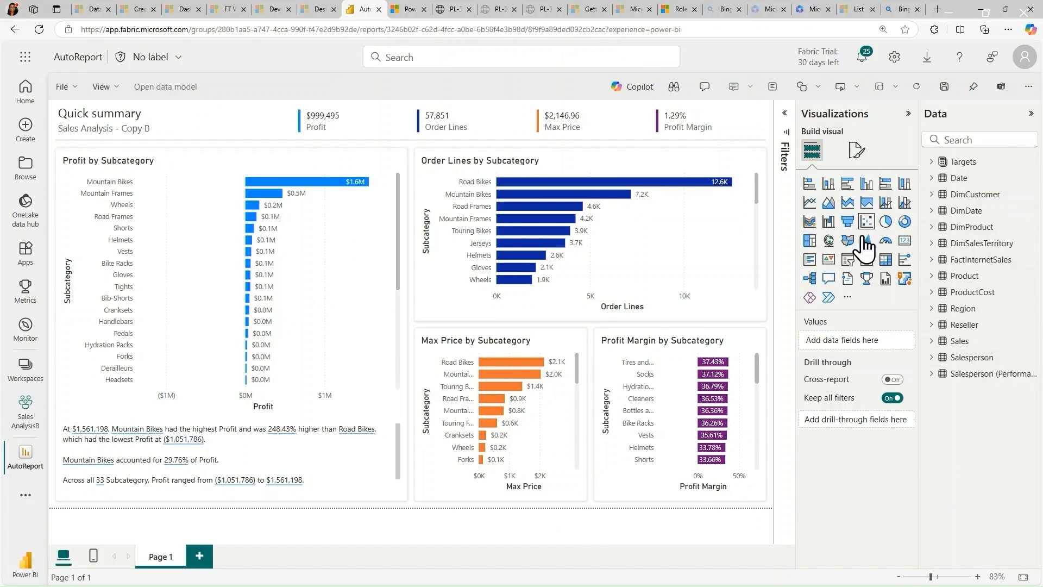
Expand the report's Filters pane, and leave AutoReport for the Sales AnalysisB workspace without saving the changes.
click(784, 113)
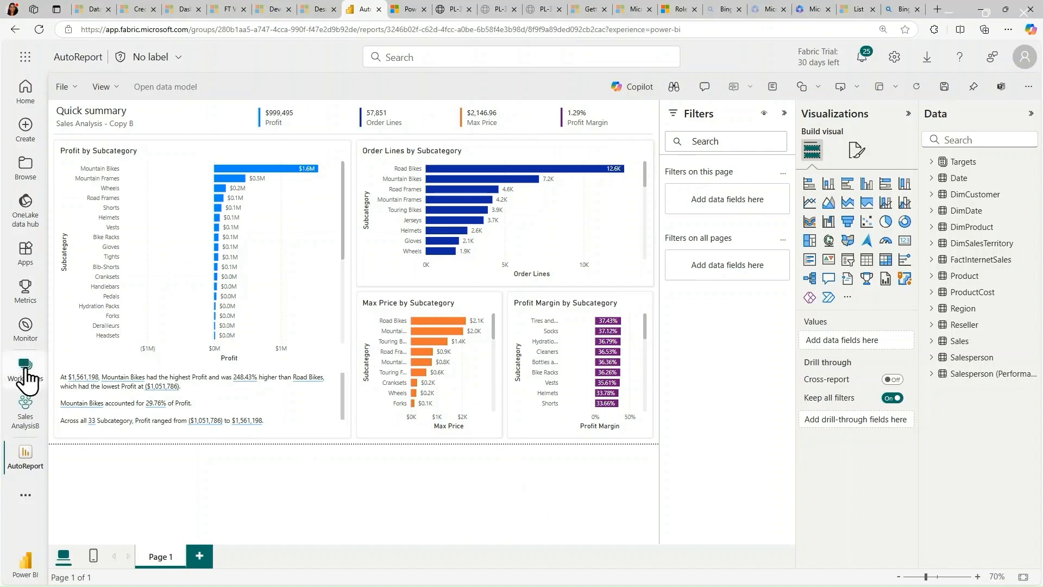
click(26, 375)
drag(275, 302, 270, 353)
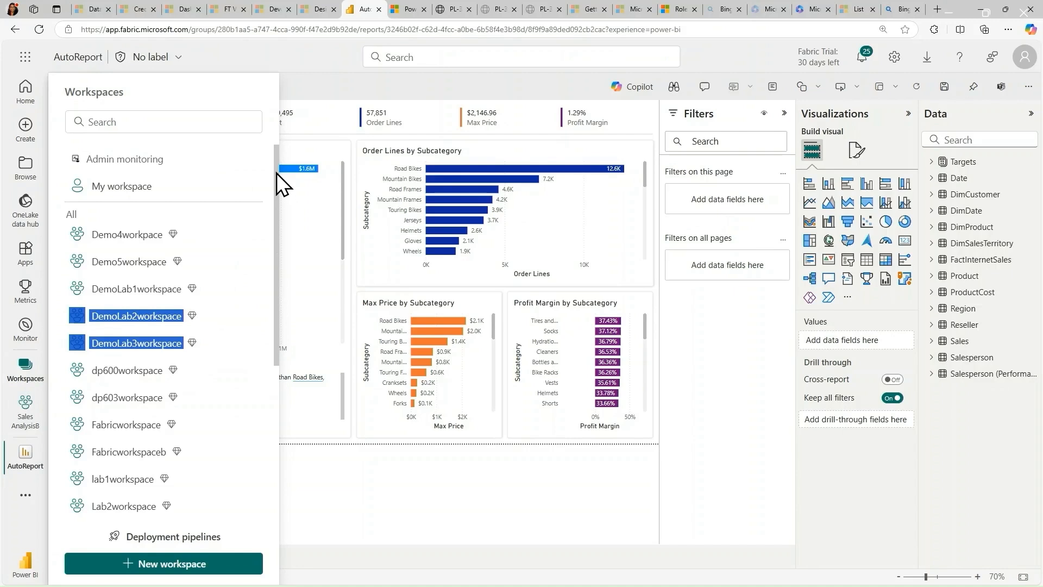
drag(280, 181, 270, 352)
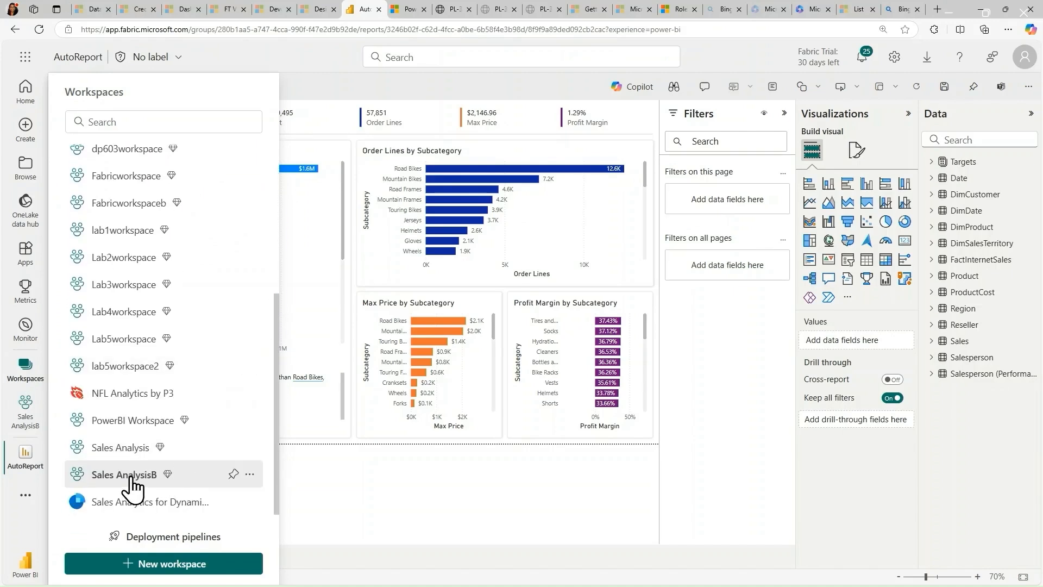
click(103, 480)
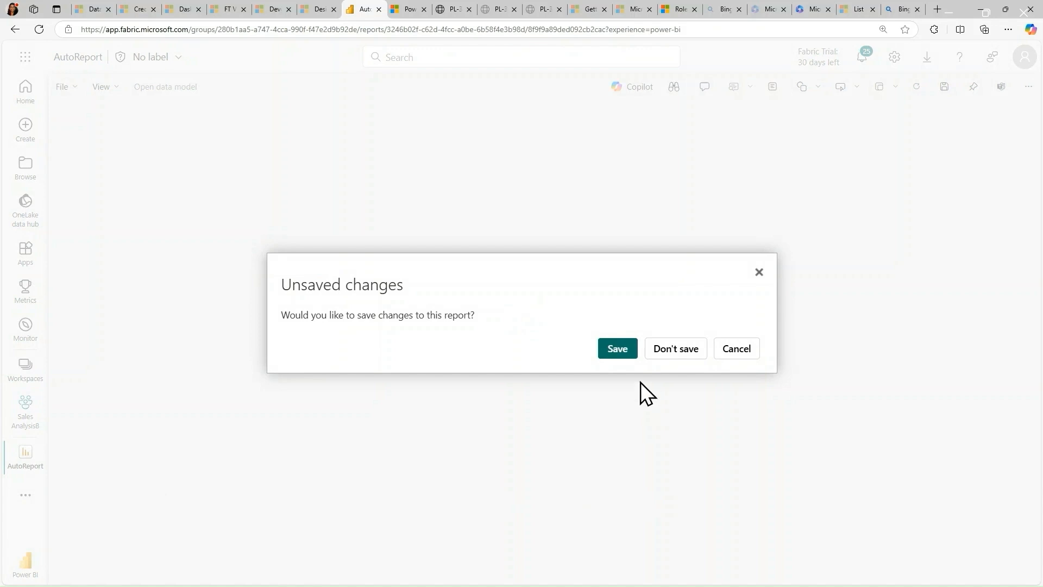
click(671, 352)
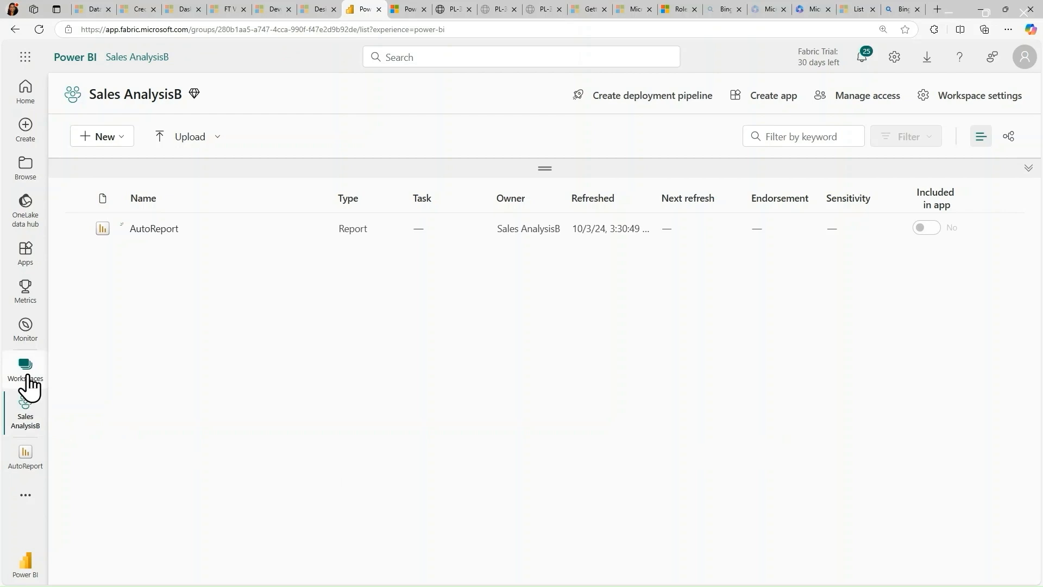
Switch to the Sales Analysis workspace and widen the Type column of its item list.
click(28, 381)
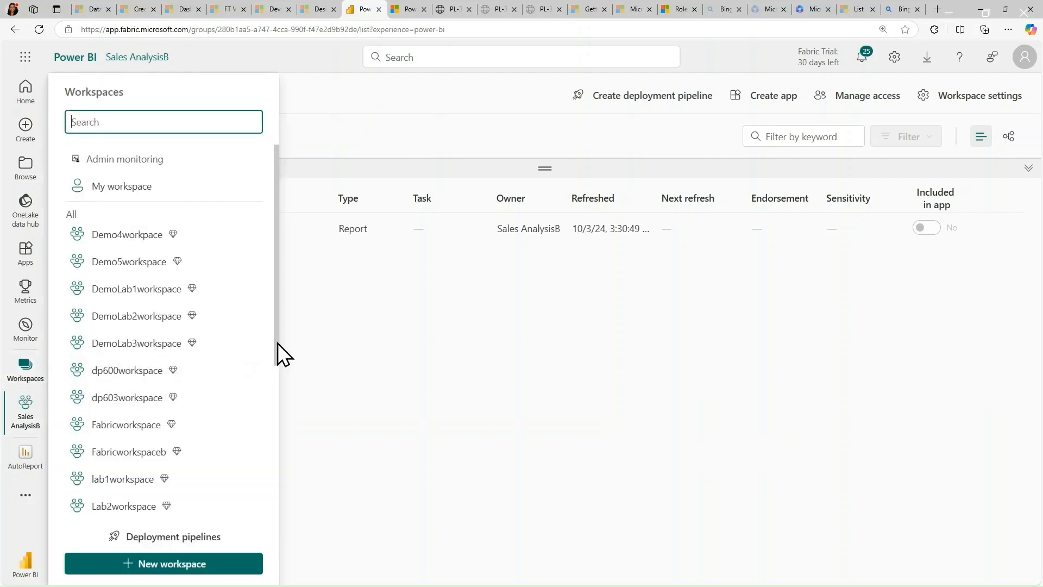
scroll(276, 369, down, 2)
scroll(275, 386, down, 3)
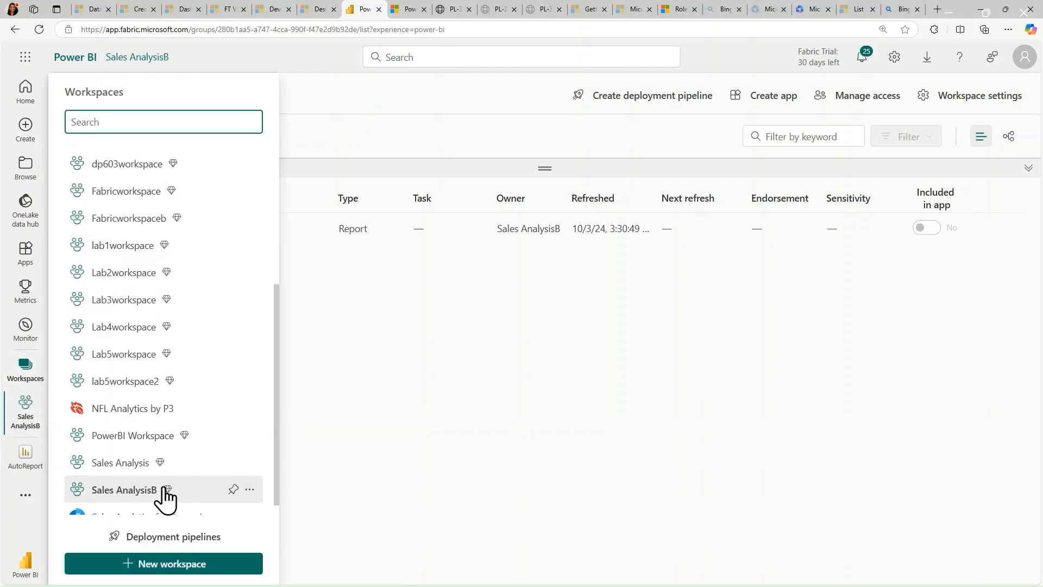
click(113, 463)
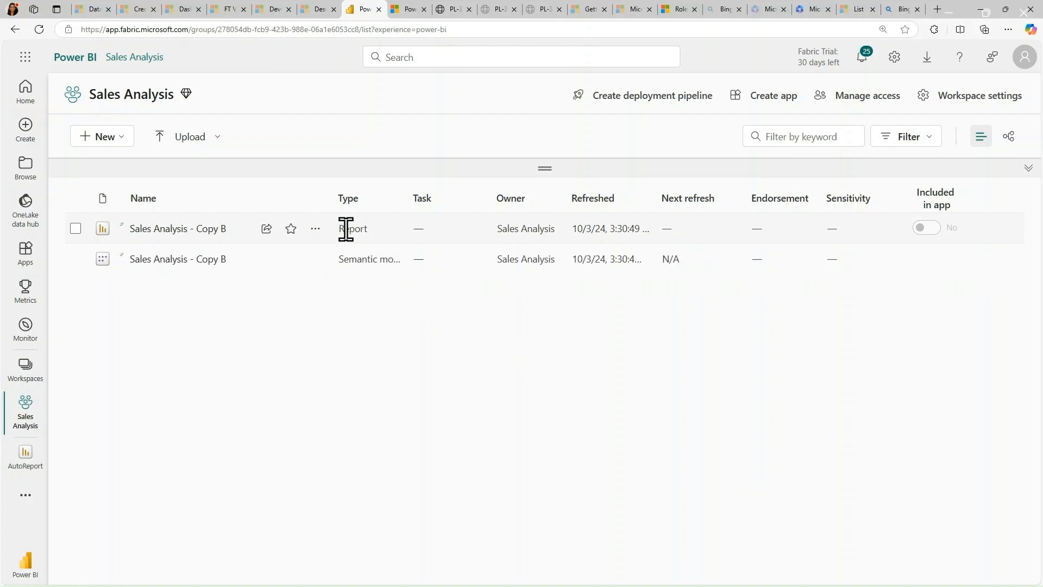
drag(406, 203, 483, 203)
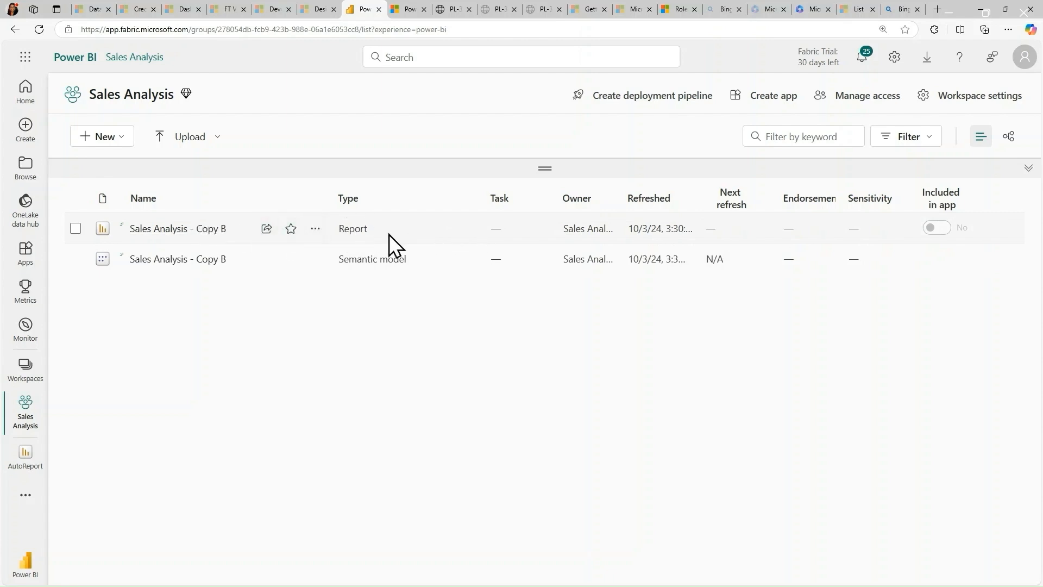
Review the additional options of the Sales Analysis - Copy B report, and open the report with its page list collapsed.
click(314, 230)
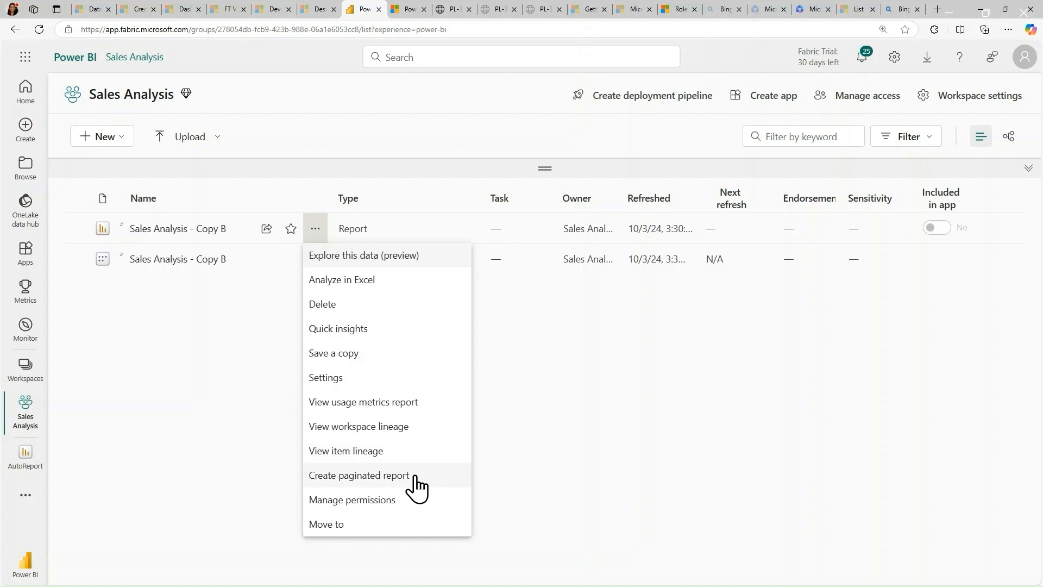
click(200, 371)
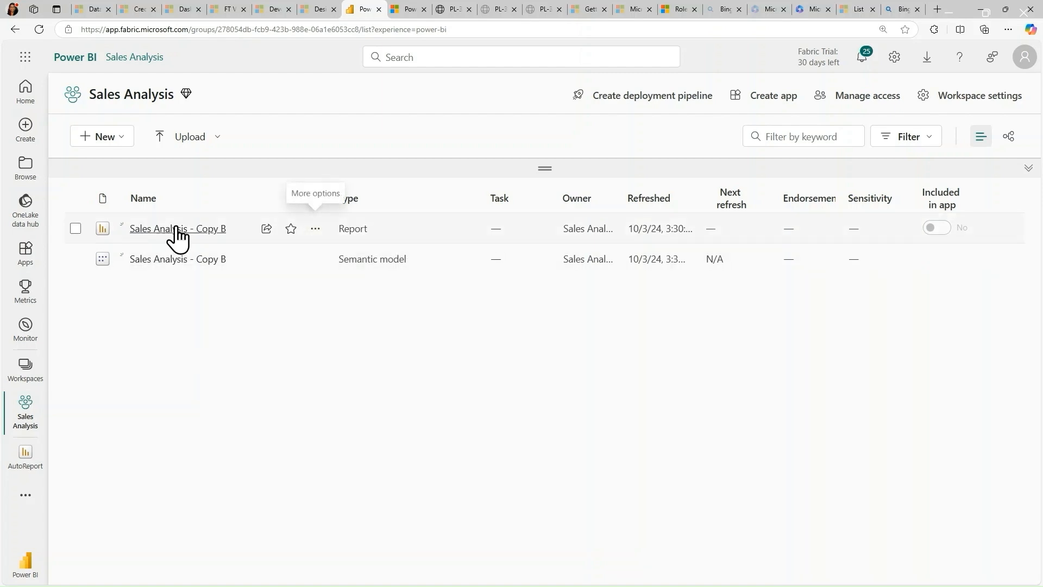
click(178, 229)
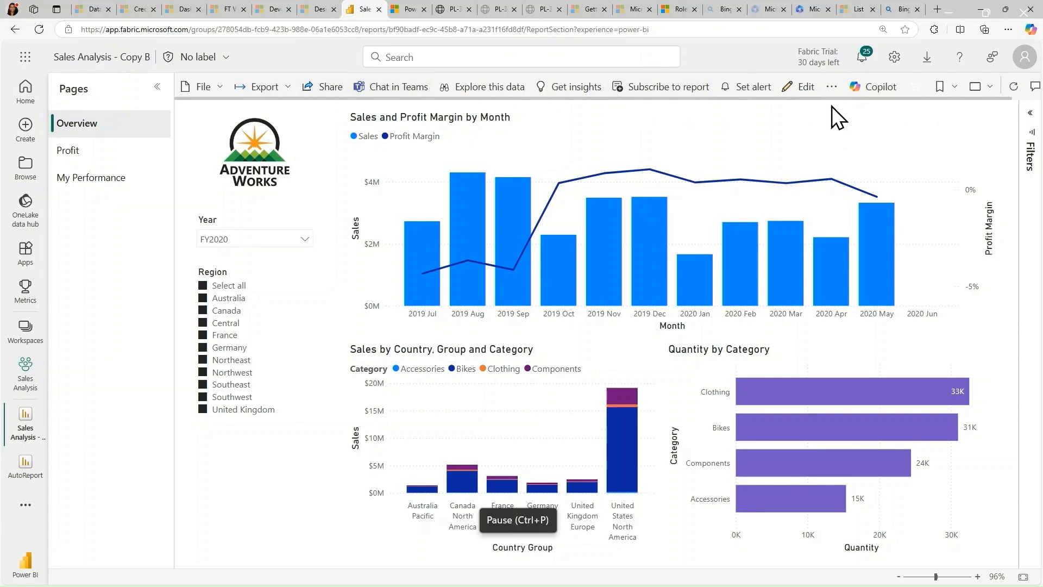
click(157, 87)
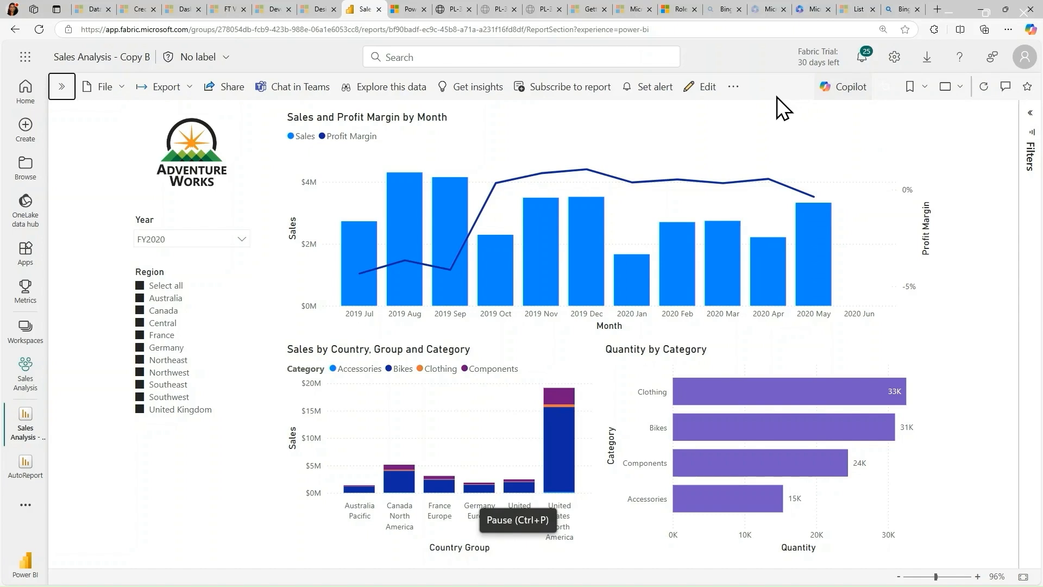
Pin the report's Overview page live to a new dashboard named Sales Analysis Dashboard and go to that dashboard.
click(732, 87)
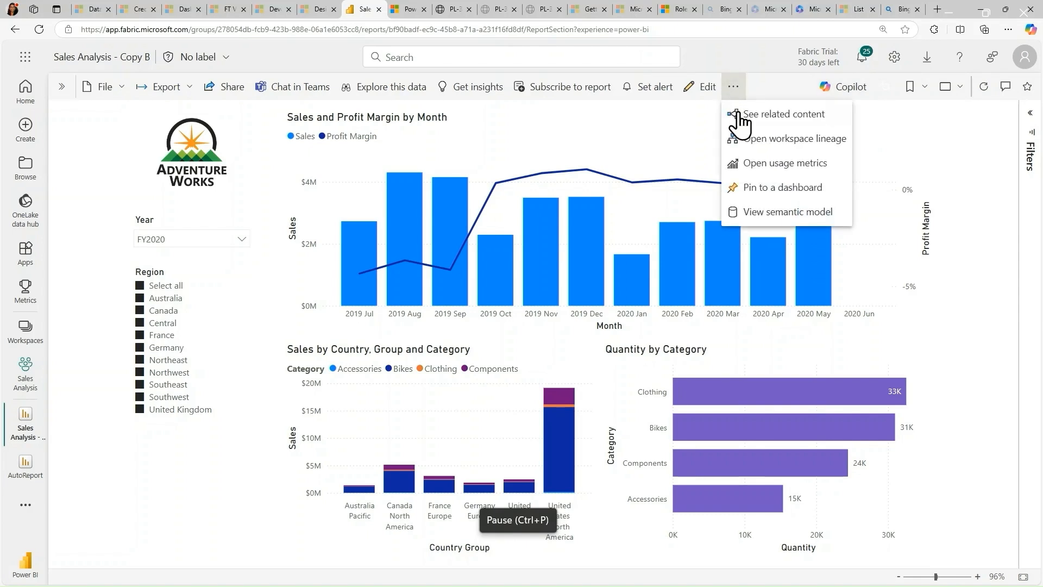
click(805, 189)
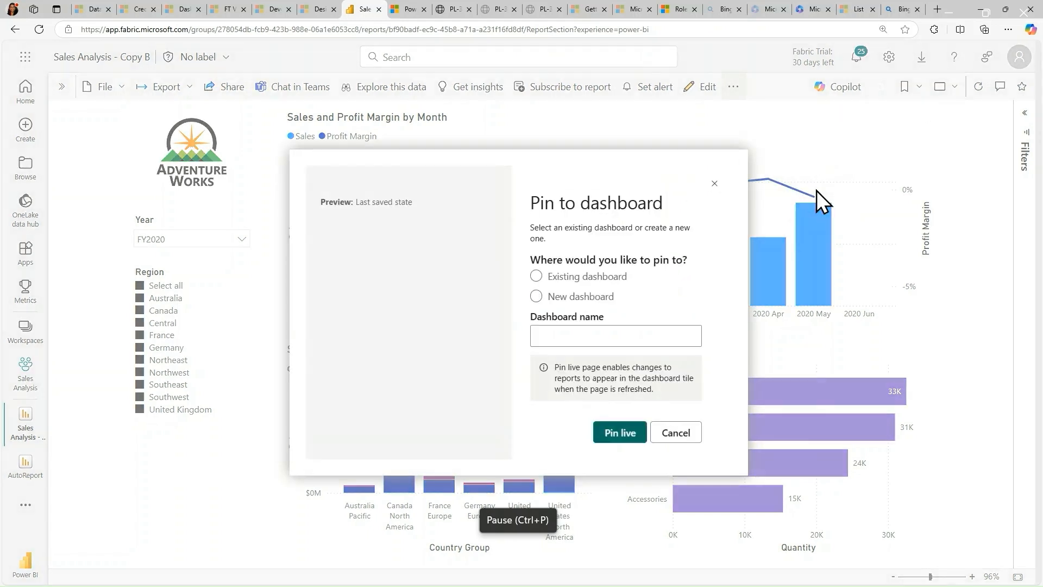
click(625, 332)
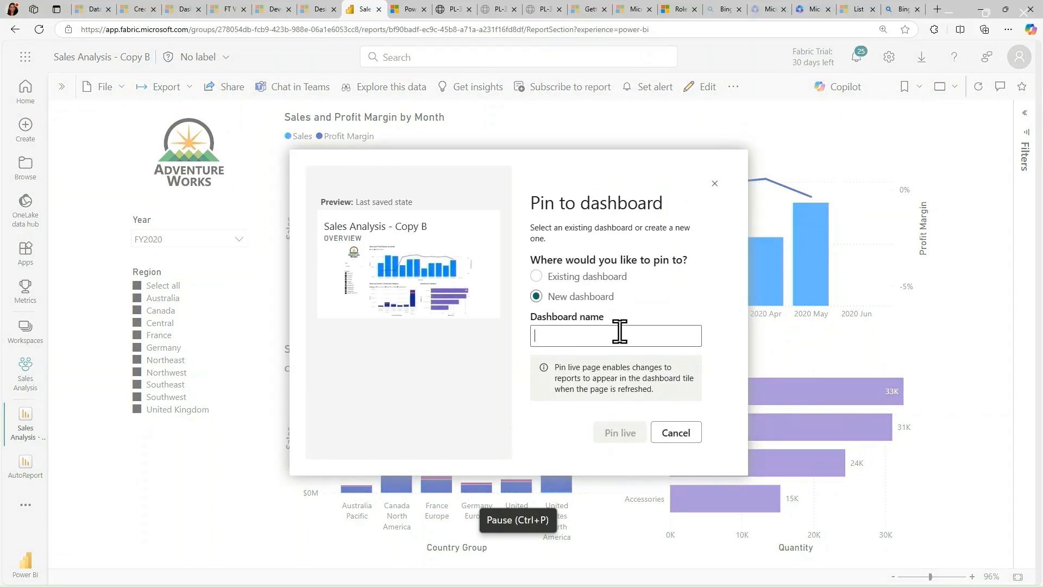
text(S)
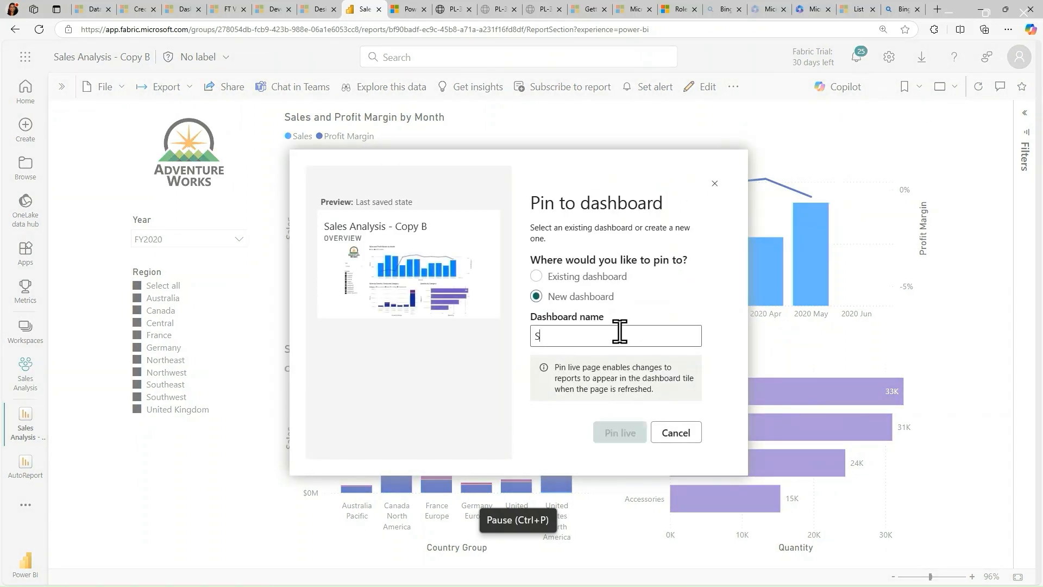
text(ales Anal)
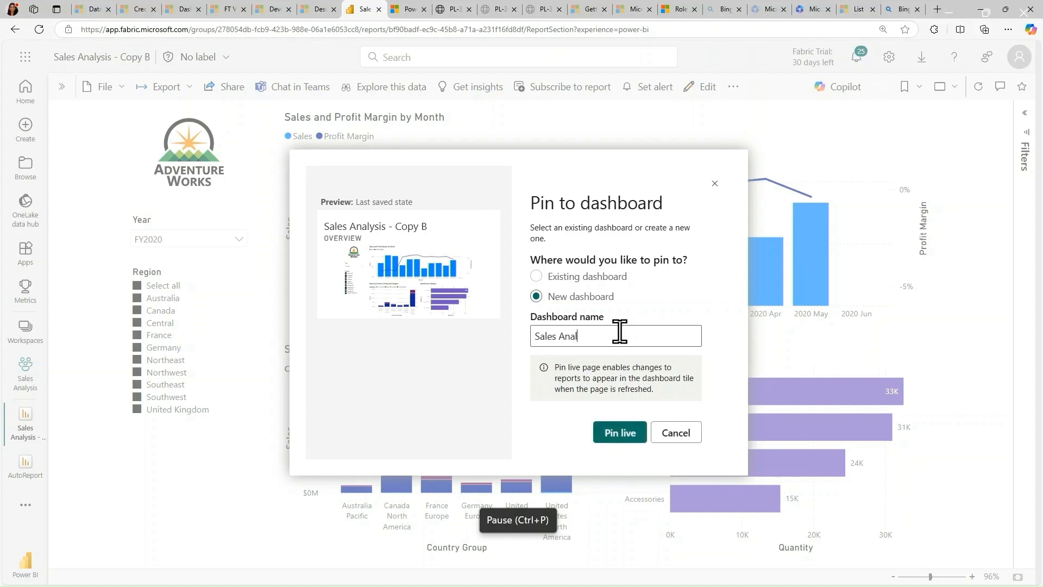
text(ysis Dashboard)
click(620, 434)
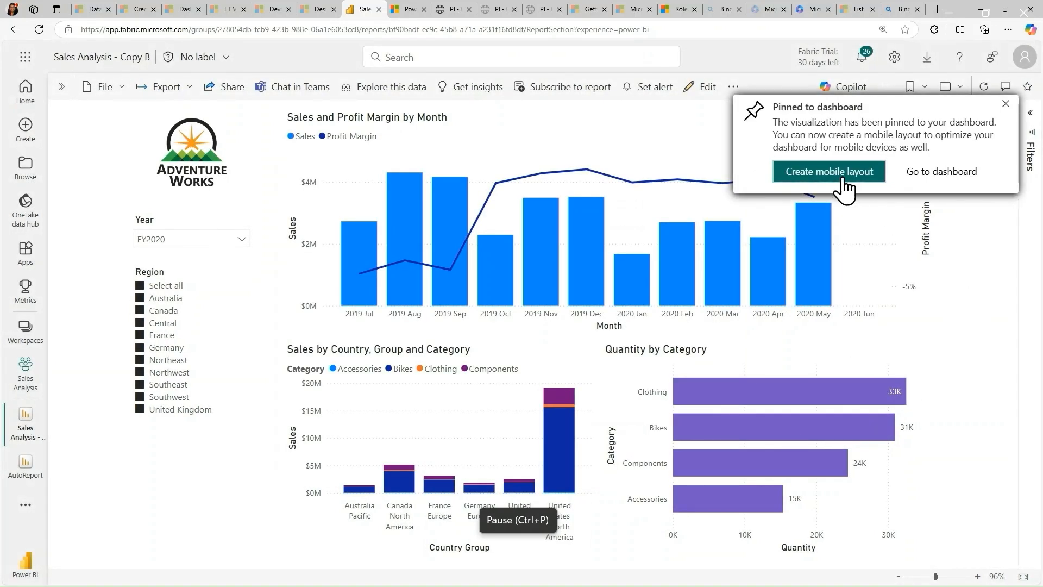
click(942, 173)
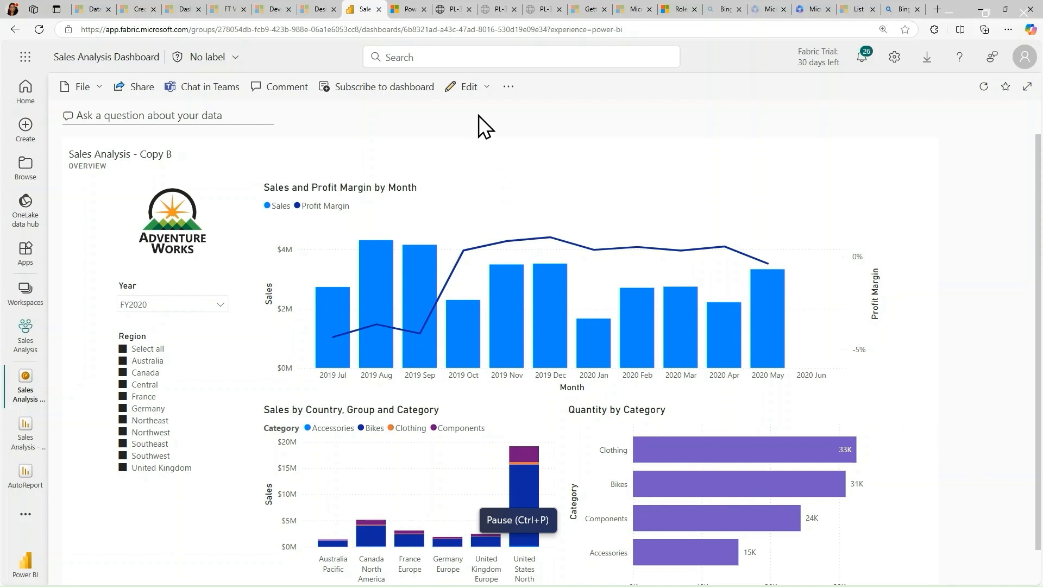
Look through the source types offered for a new dashboard tile and close without adding one.
click(487, 89)
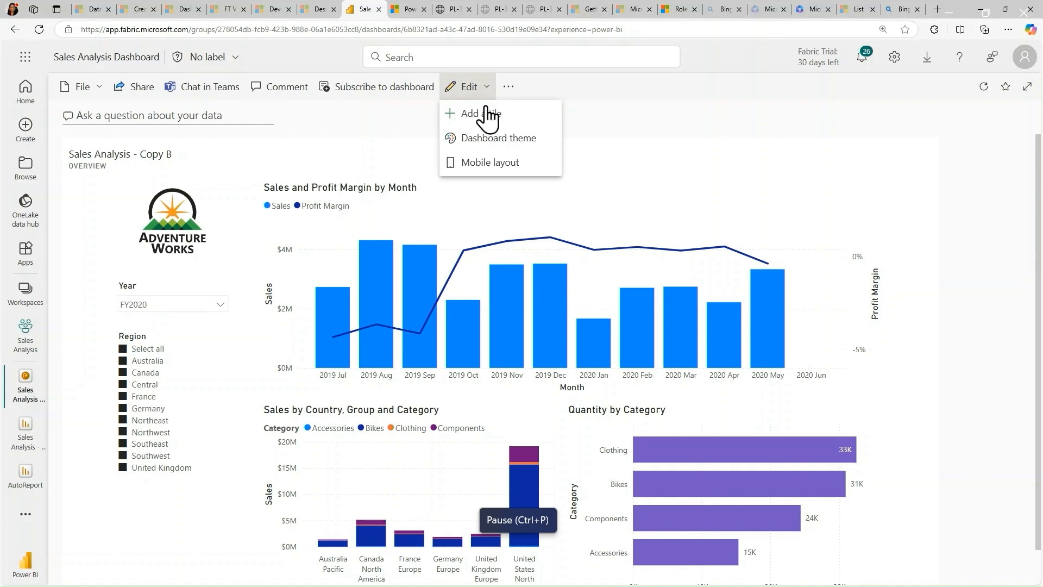
click(482, 115)
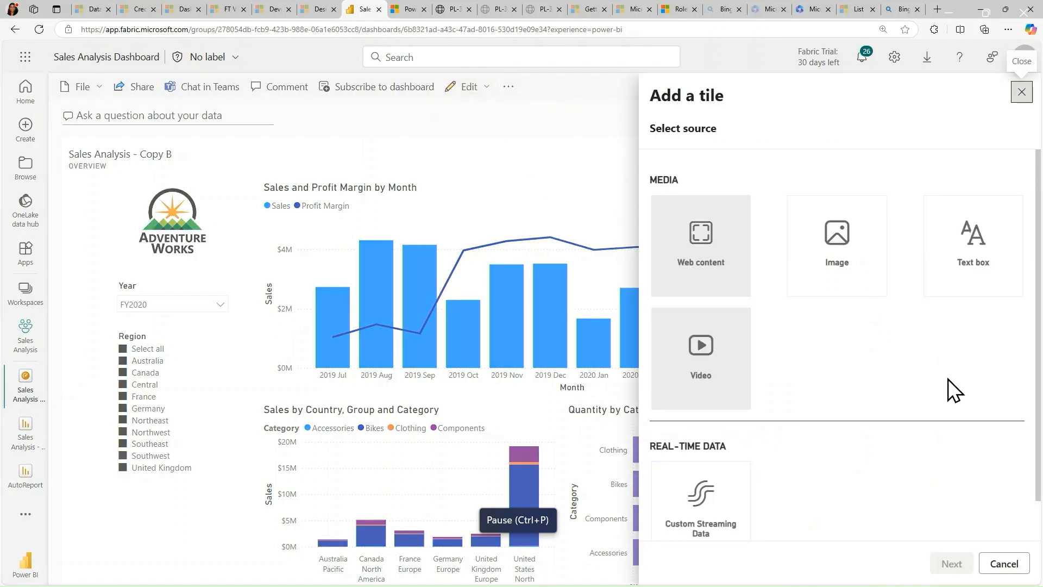
scroll(947, 379, down, 1)
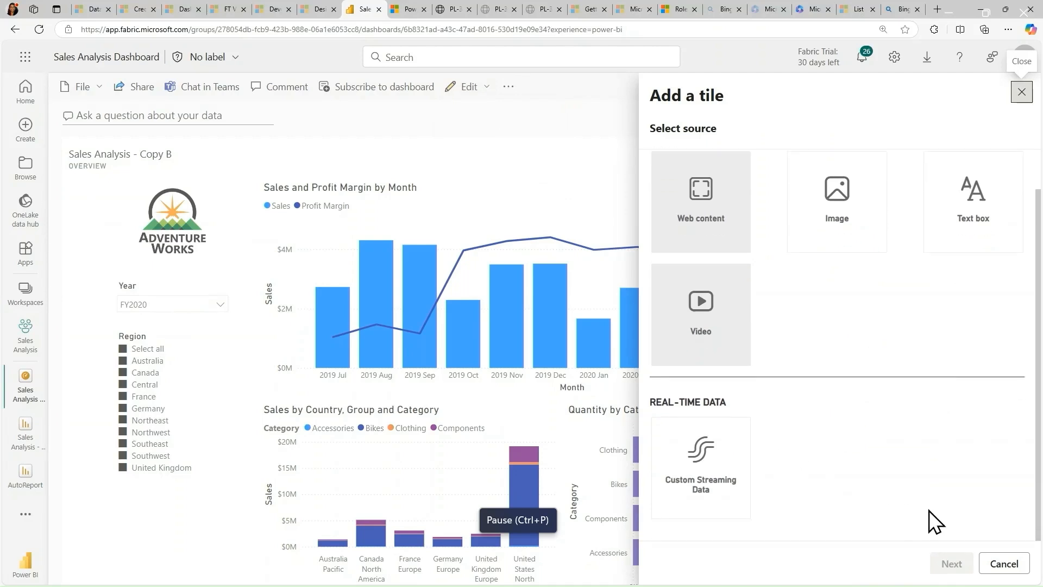
click(1007, 567)
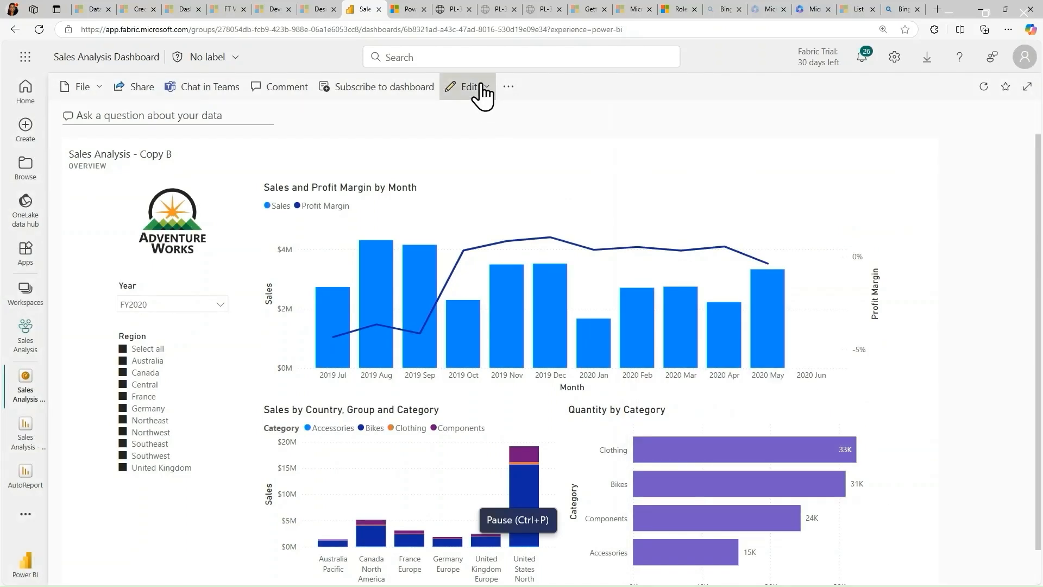
Try the Color-blind friendly, Dark and Custom themes on the dashboard and discard the theme changes.
click(479, 89)
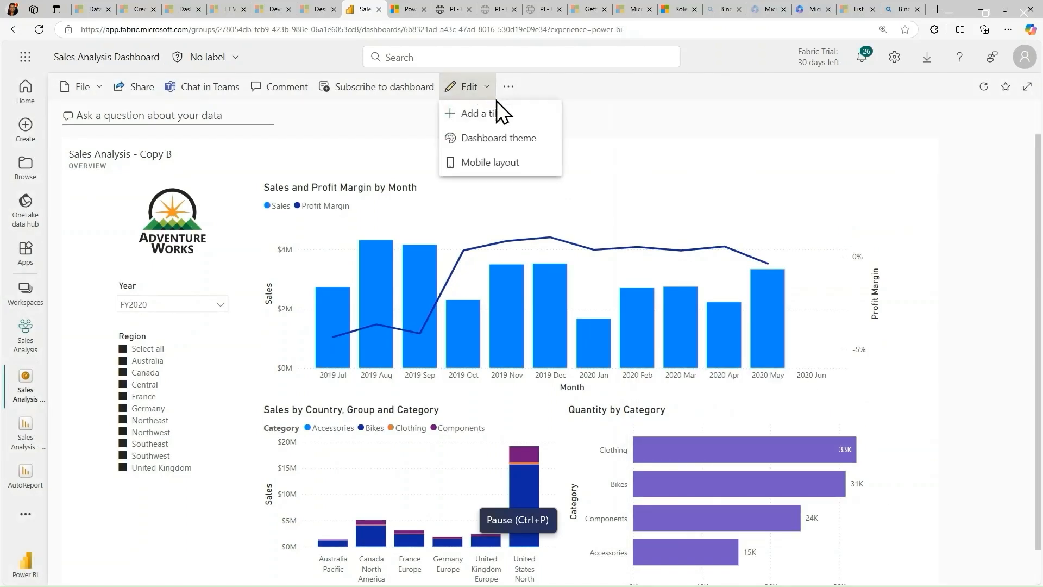
click(529, 141)
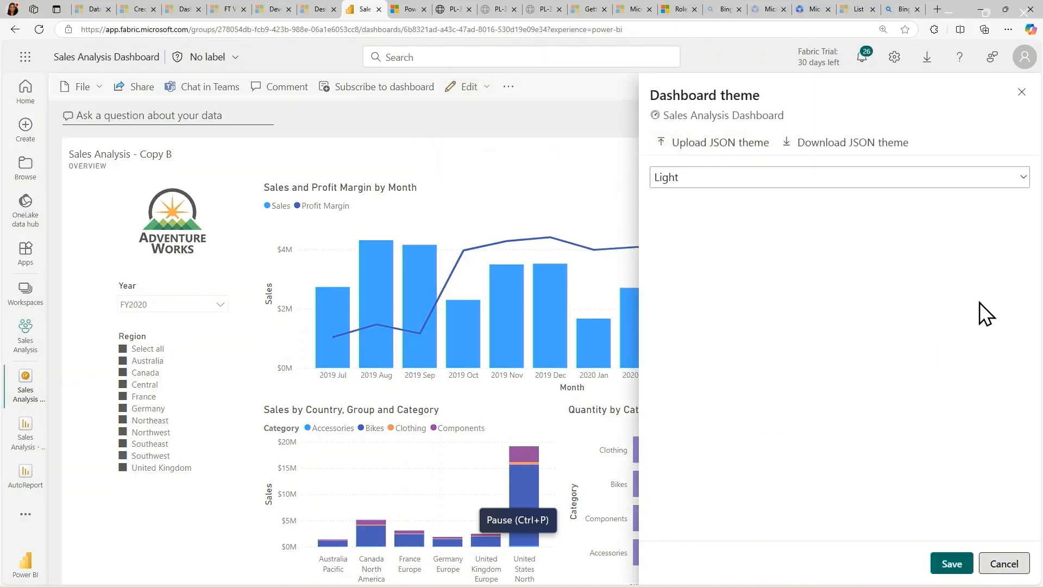
click(1014, 181)
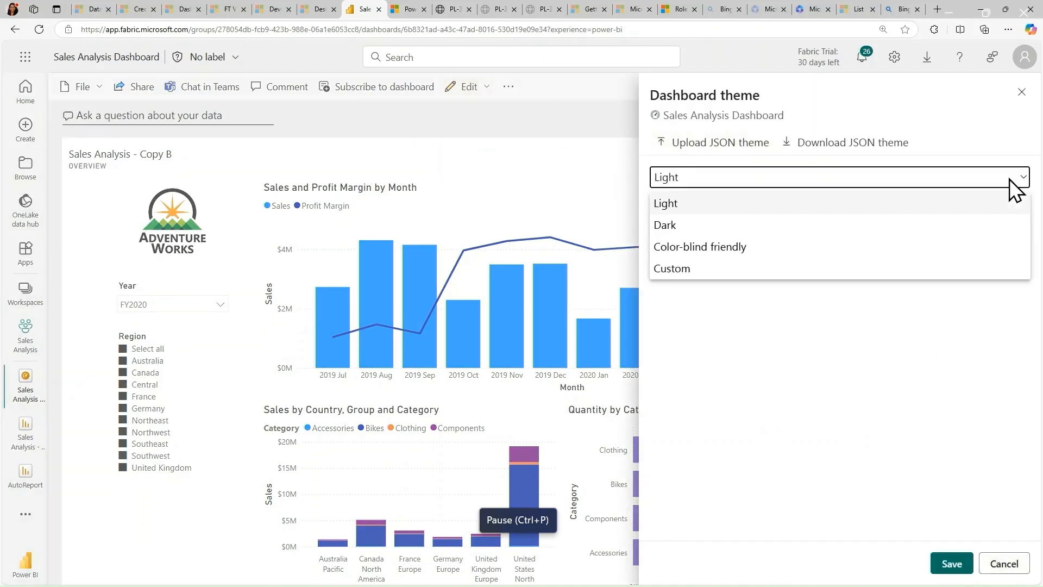
click(759, 248)
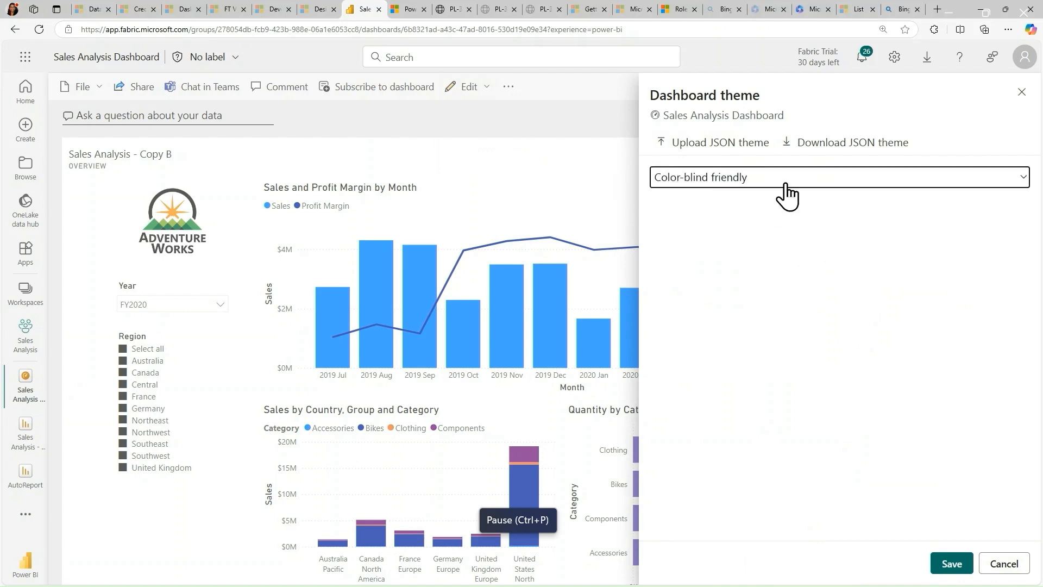
click(777, 183)
click(685, 227)
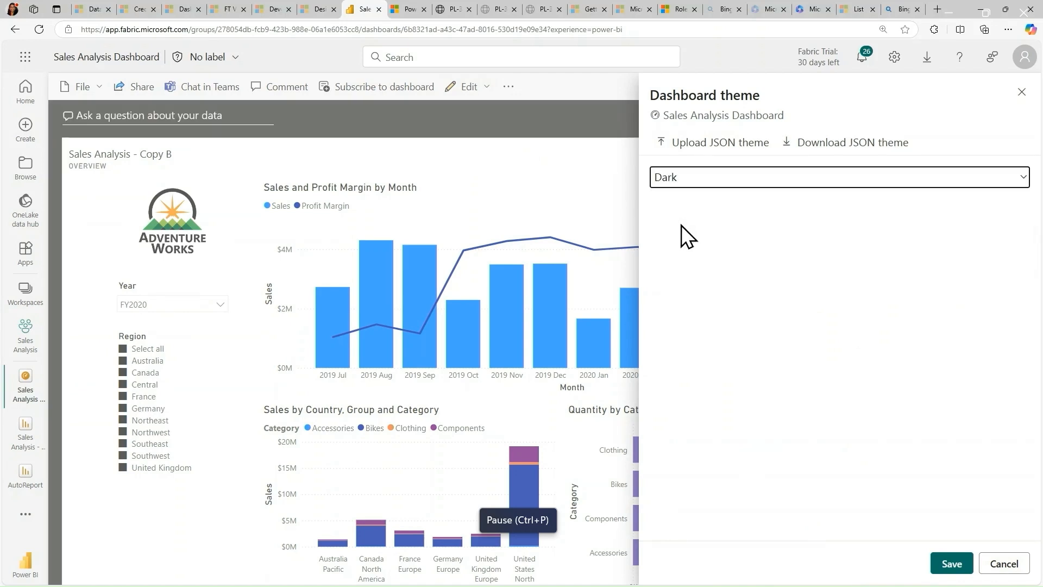
click(736, 185)
click(695, 270)
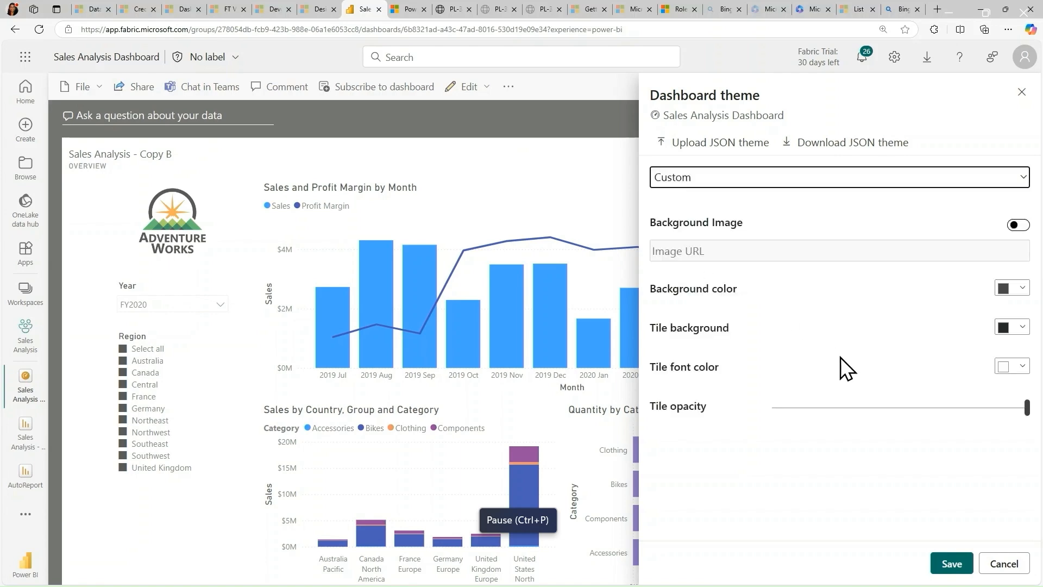
click(1003, 563)
click(632, 347)
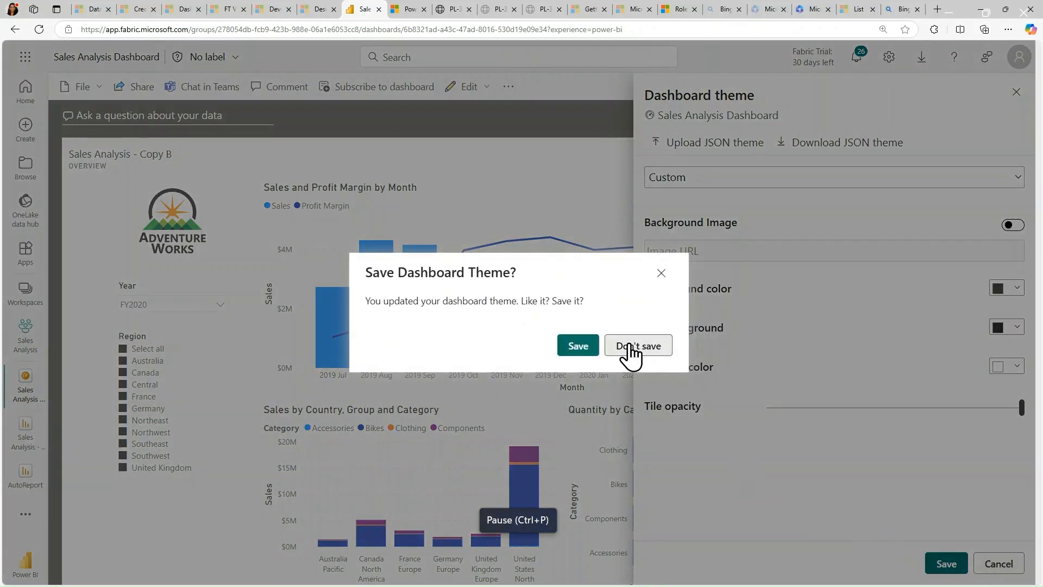
click(483, 88)
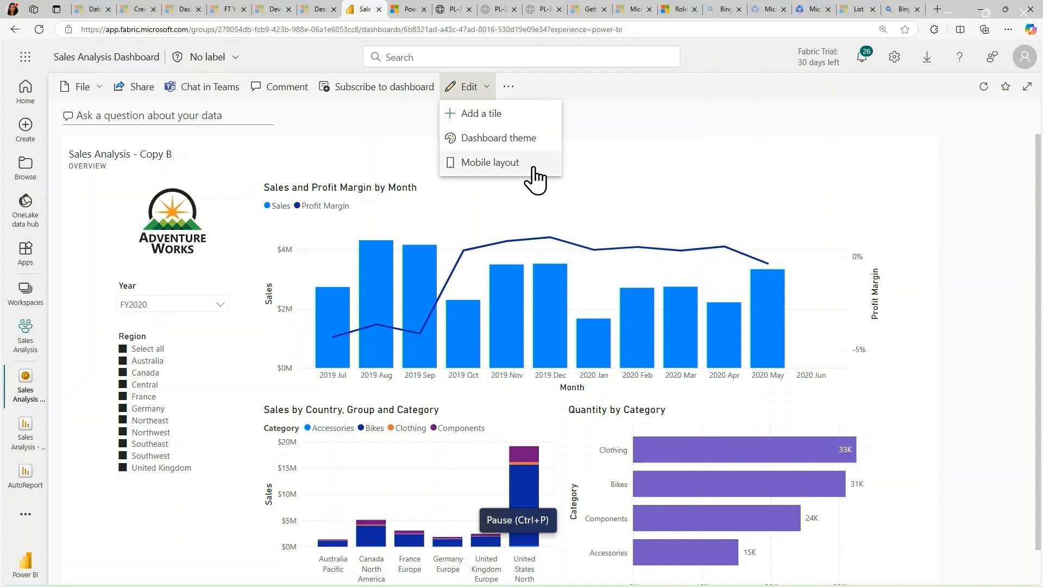
click(510, 85)
click(509, 87)
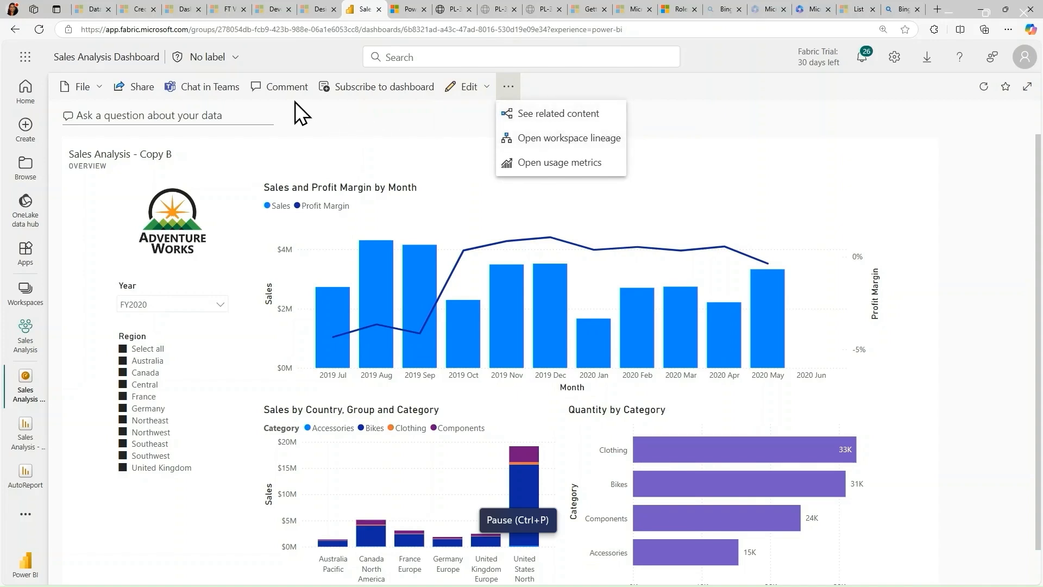
click(347, 130)
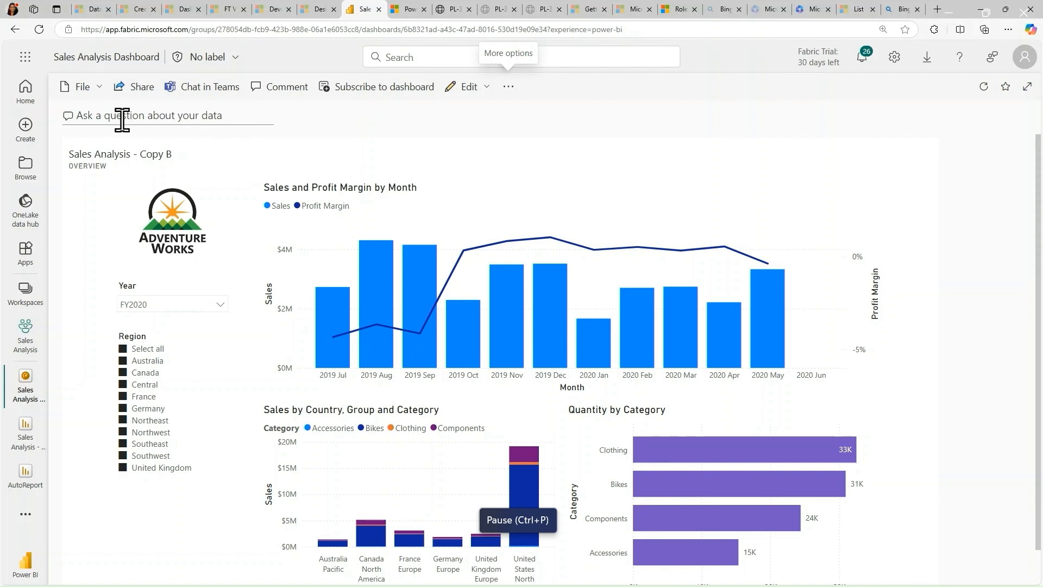
Ask Q&A the suggested question "what is the profit by product category" and display the answer as a pie chart.
click(88, 117)
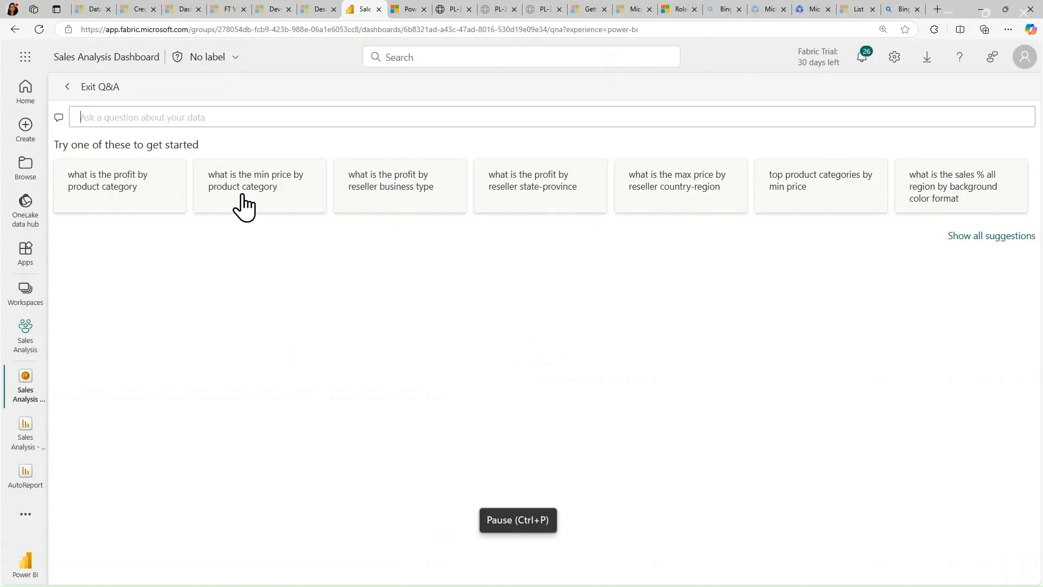
click(107, 200)
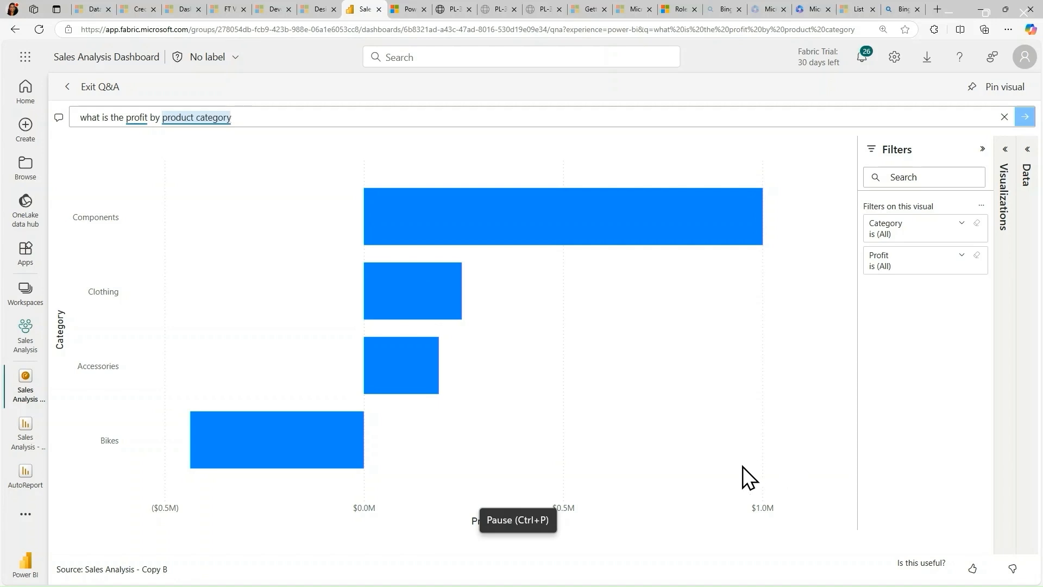
click(260, 108)
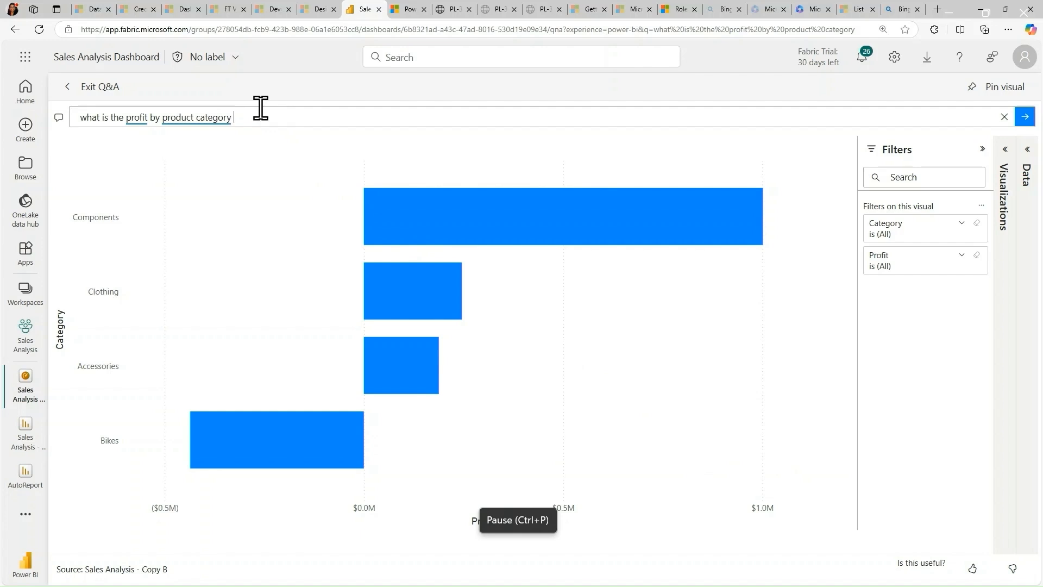
text(pie)
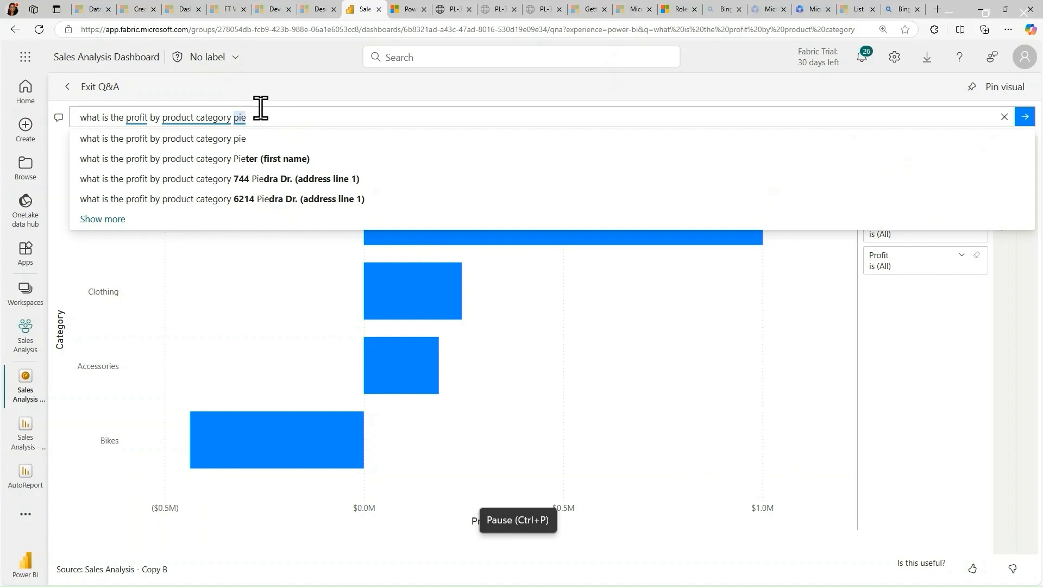
key(Return)
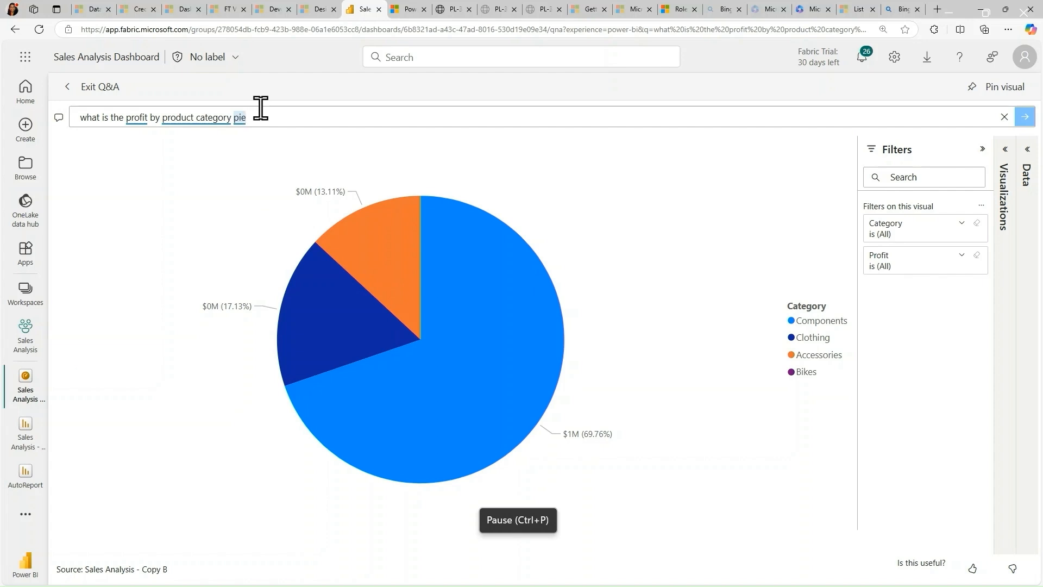
Change the profit by product category question to show a line chart, and expand the visual-building and data field options.
key(BackSpace)
key(BackSpace)
key(BackSpace)
text(line)
key(Return)
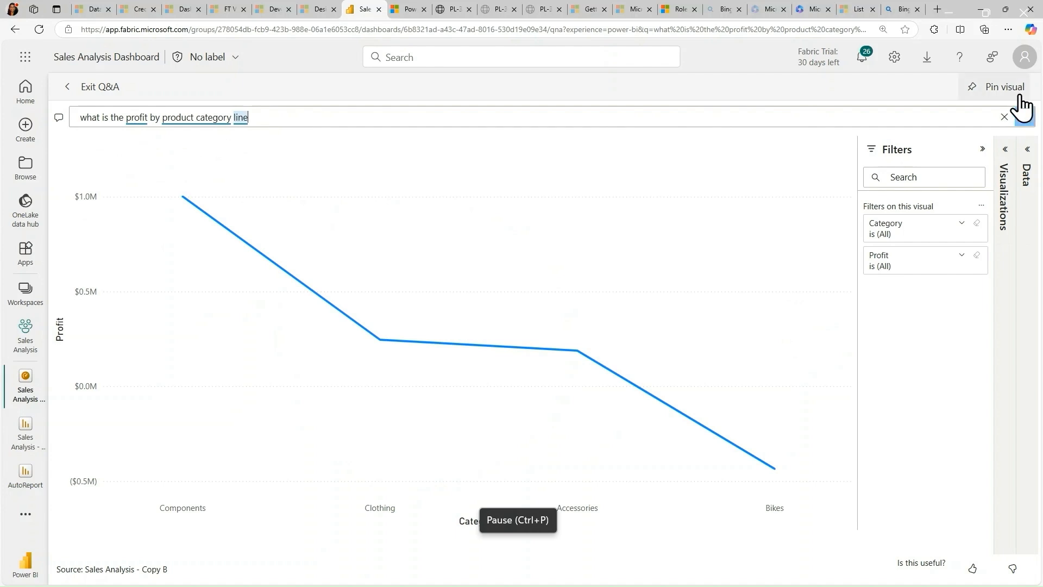
click(1005, 150)
click(1026, 163)
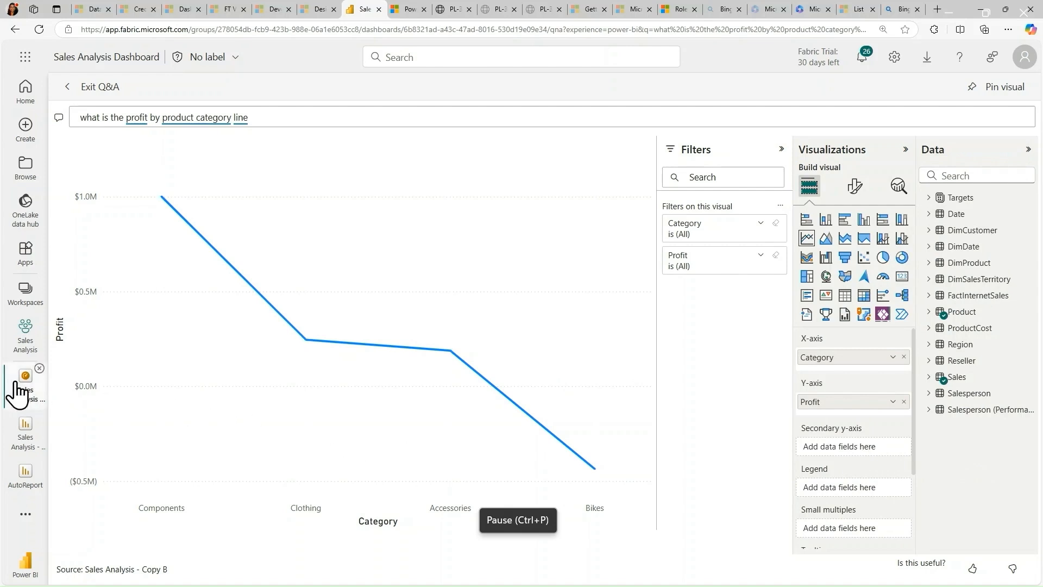
Return to the Sales Analysis workspace, review the roles available when adding people to it, and close without adding anyone.
click(26, 339)
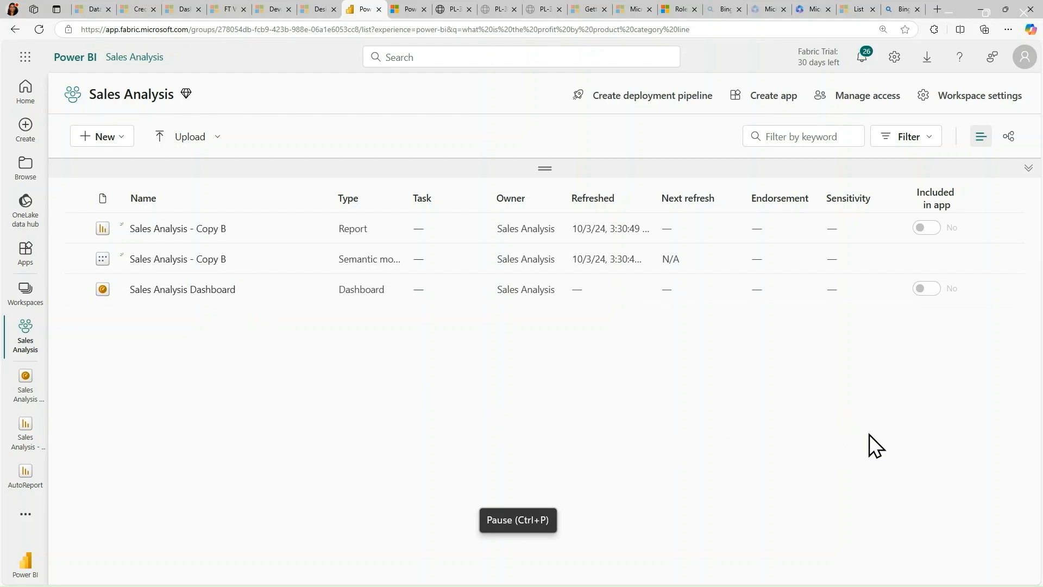
click(878, 99)
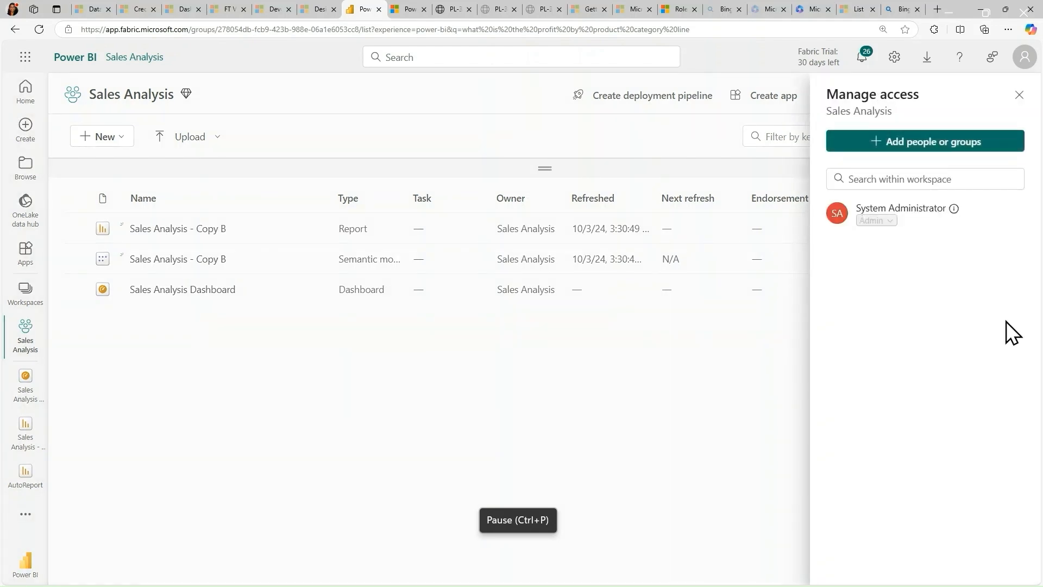
click(875, 142)
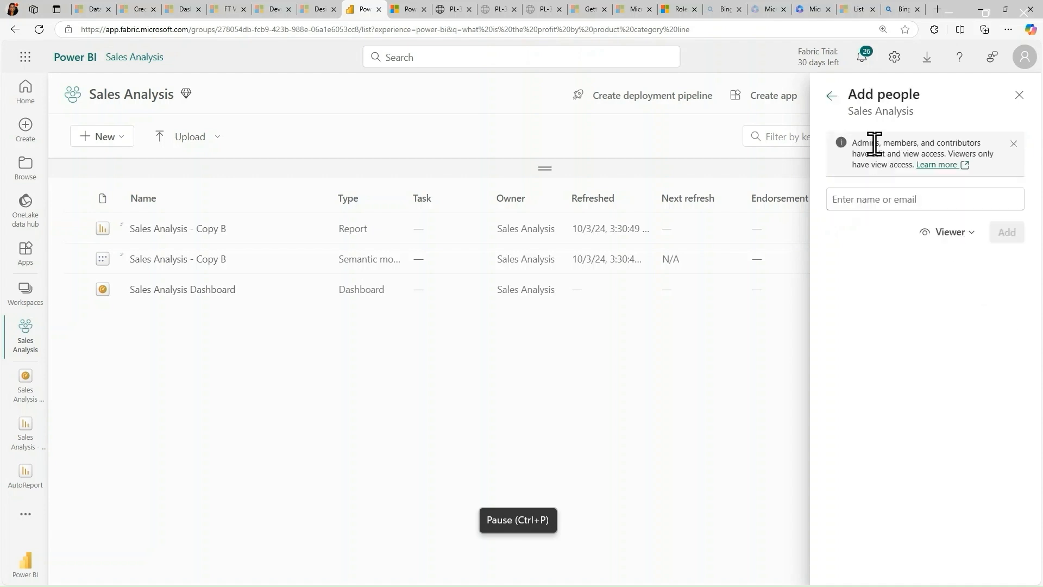
click(888, 198)
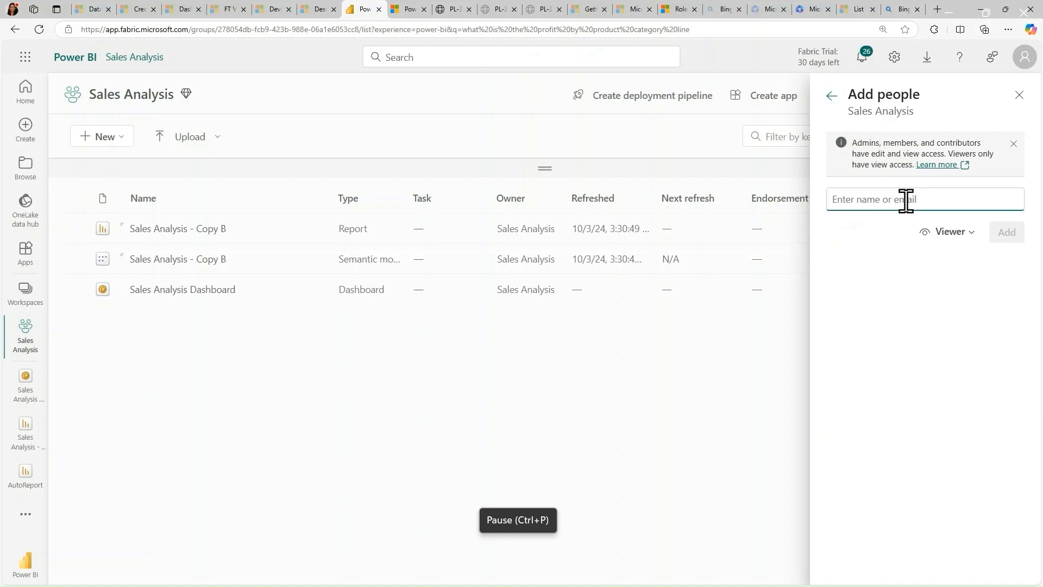
click(972, 233)
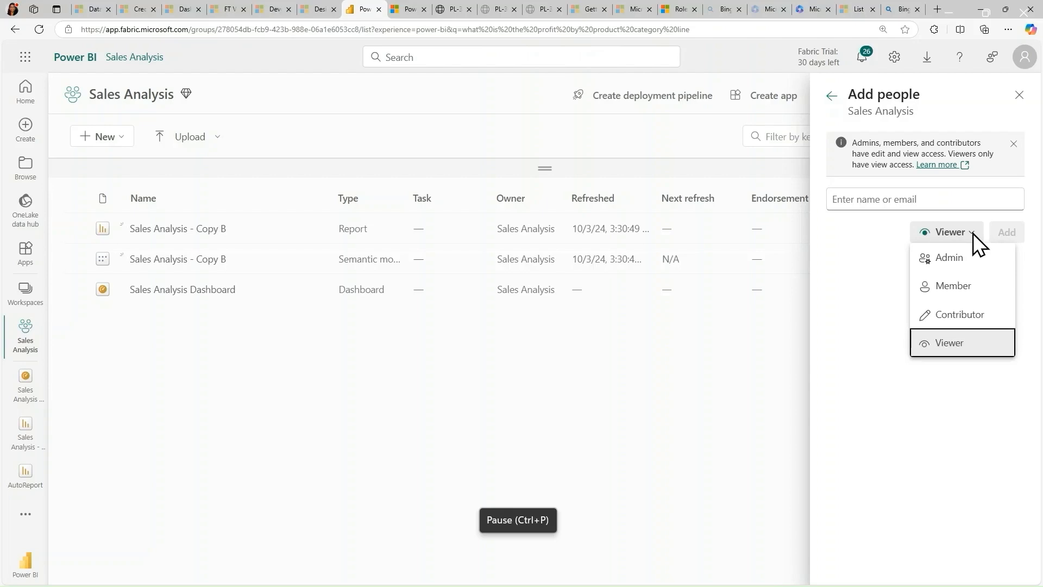
click(1019, 96)
click(1019, 97)
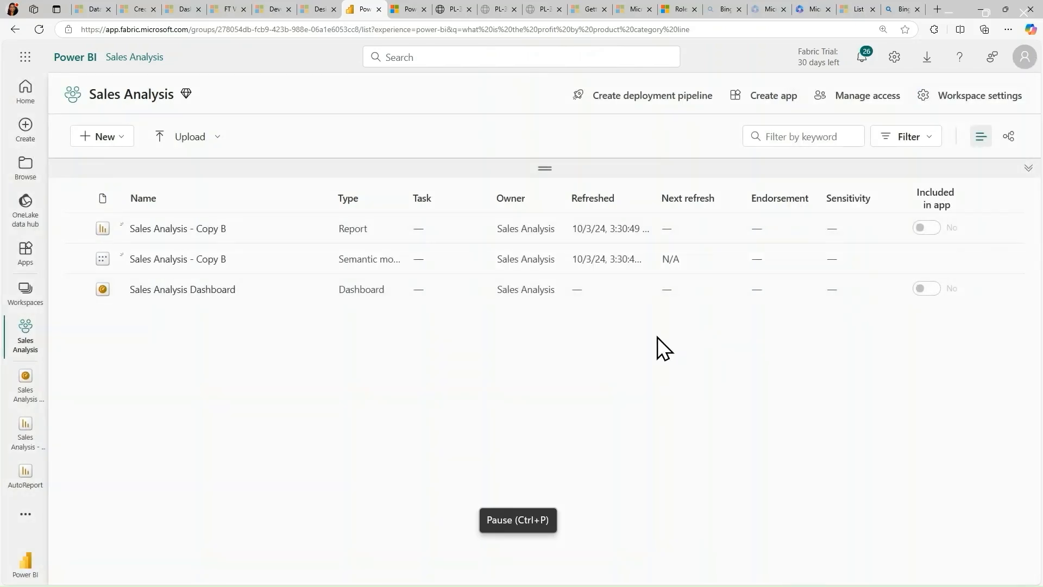
Start building an app from the workspace with the description "SA App" and a bright blue theme color.
click(774, 102)
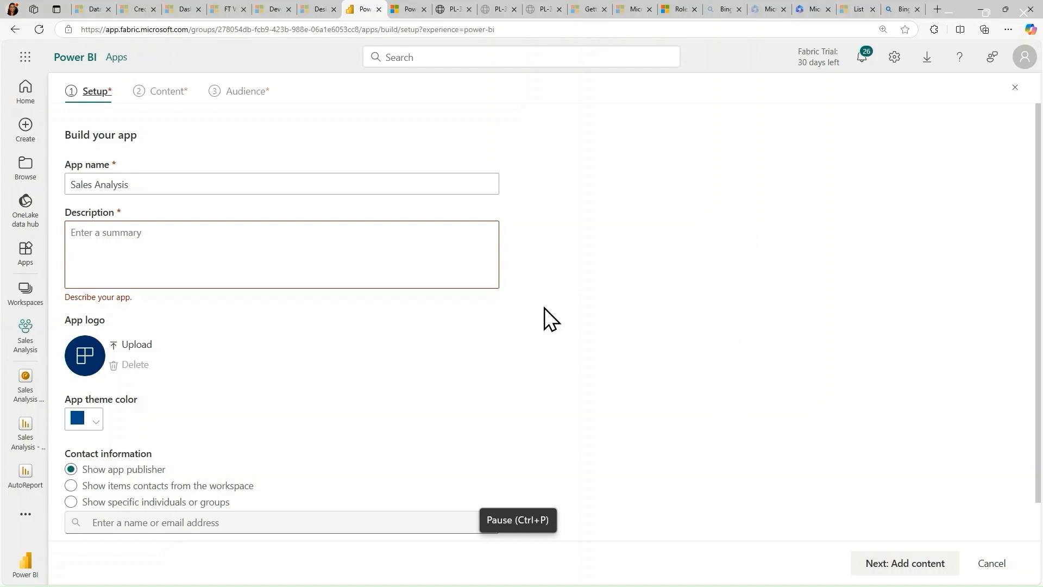
click(152, 242)
text(SA)
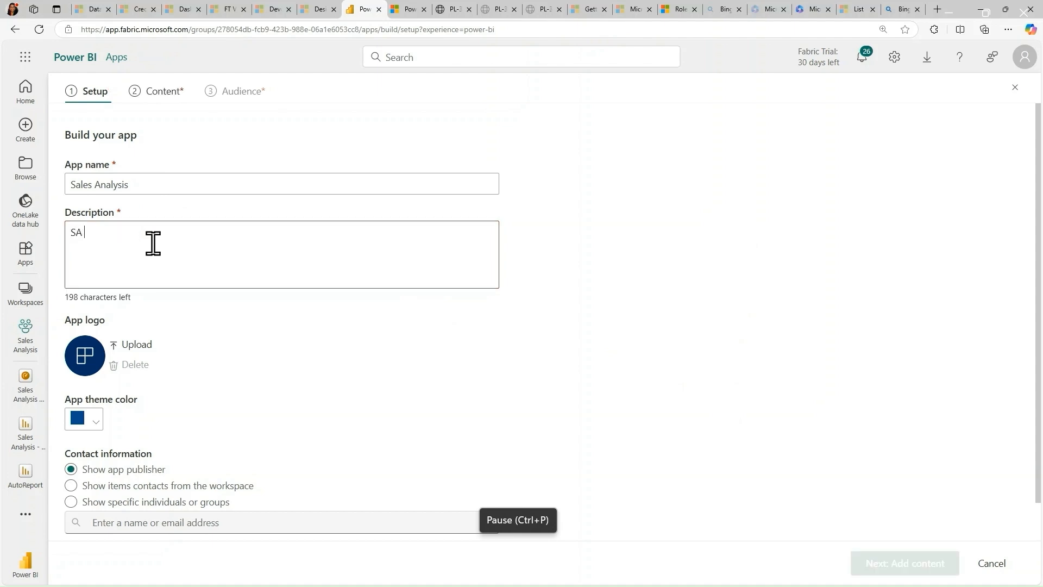
text( App)
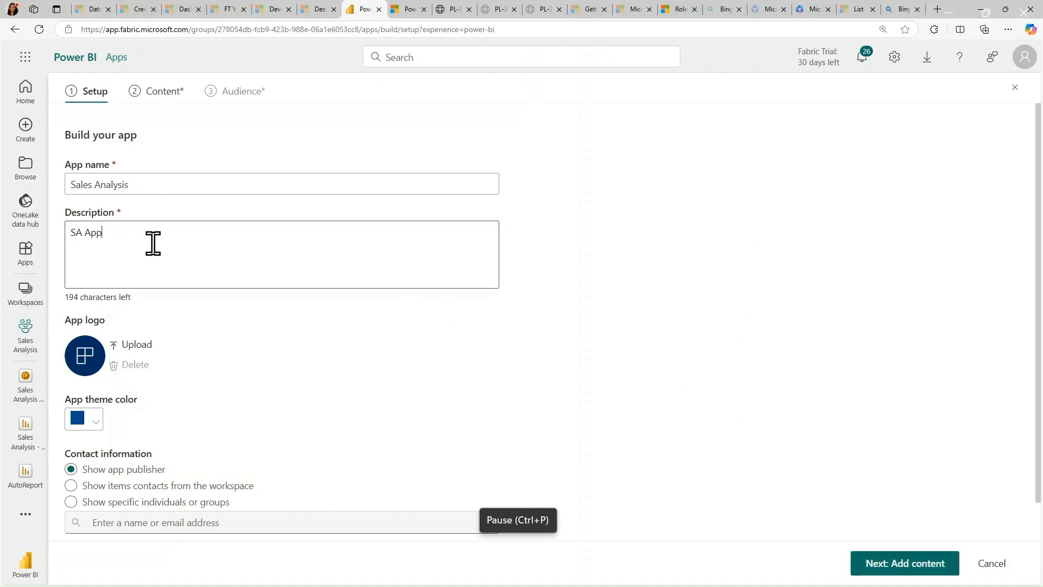
scroll(272, 398, down, 1)
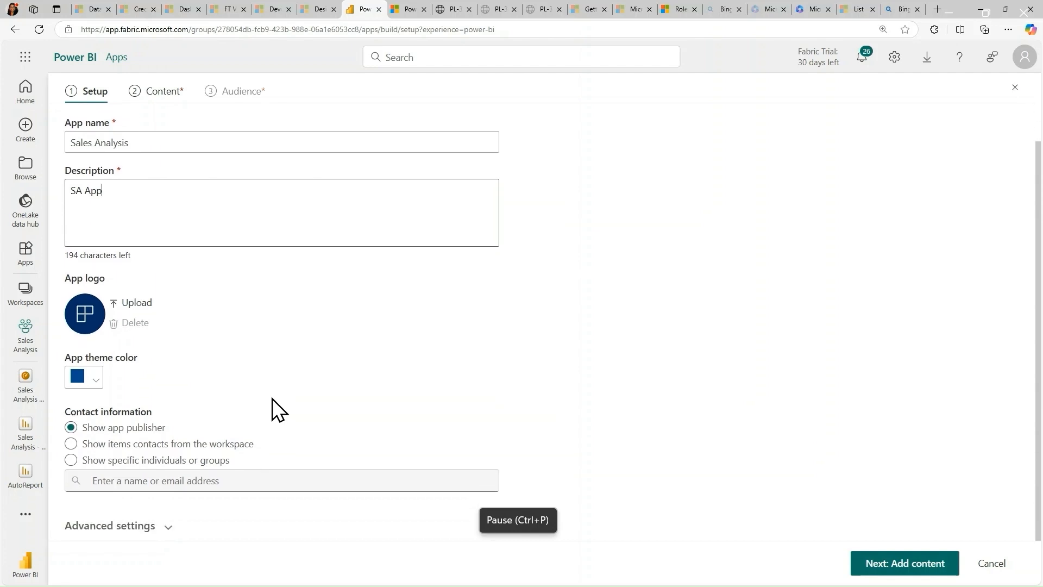
click(93, 381)
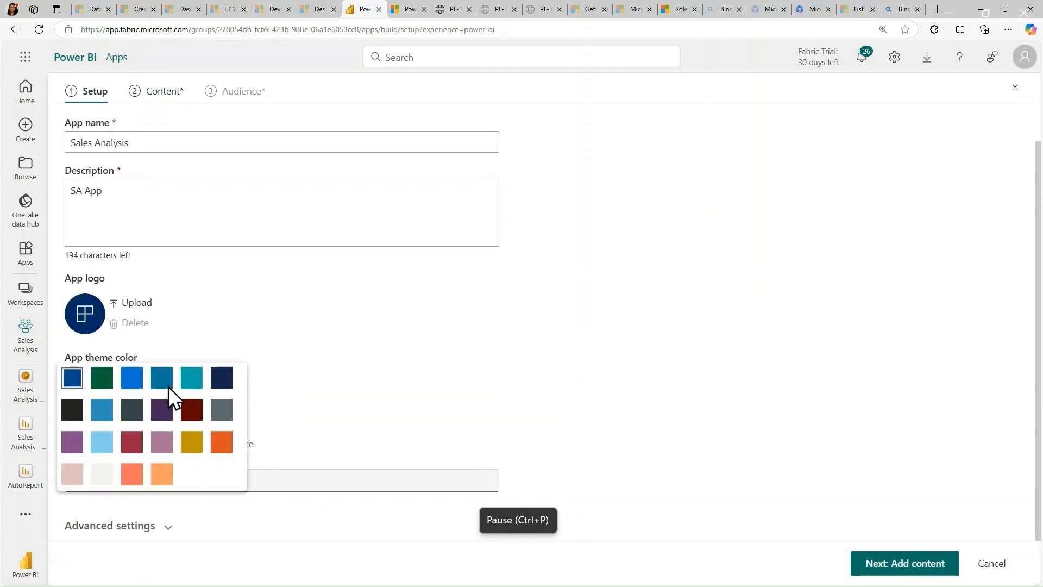
click(133, 381)
scroll(594, 387, up, 1)
scroll(595, 399, down, 1)
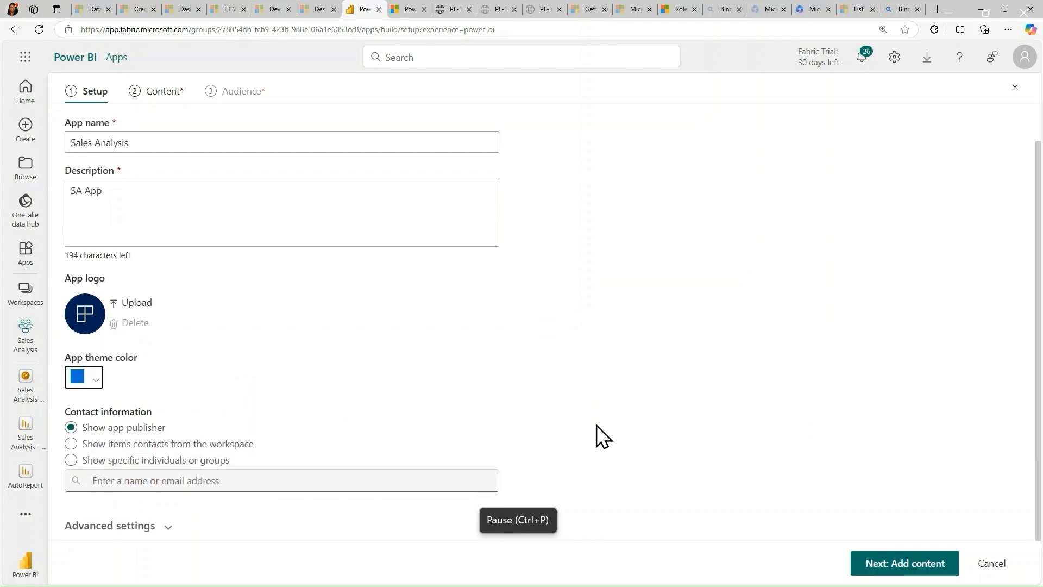
Set the app to install automatically in its advanced settings.
click(164, 531)
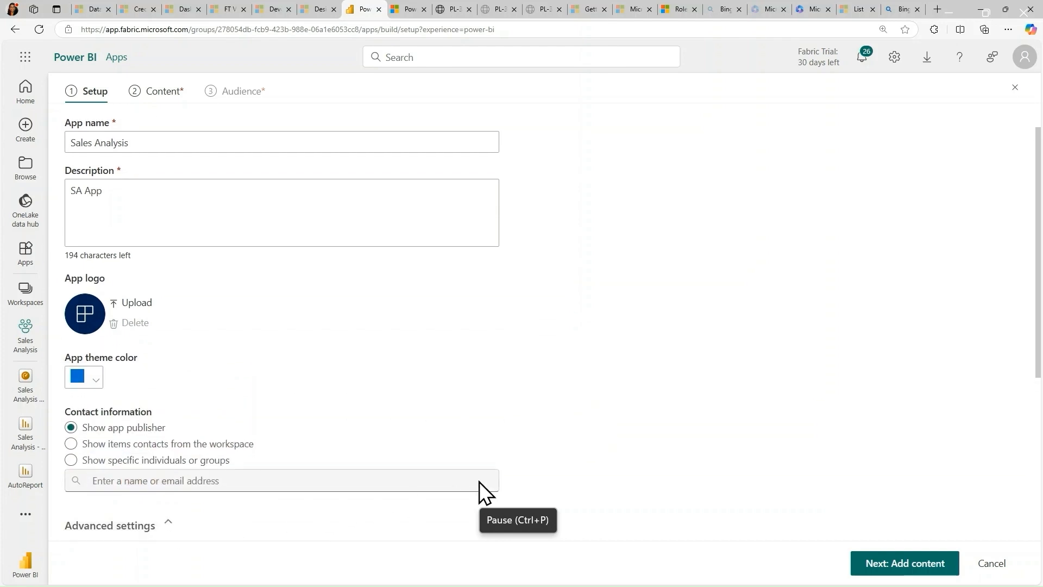
scroll(988, 292, down, 4)
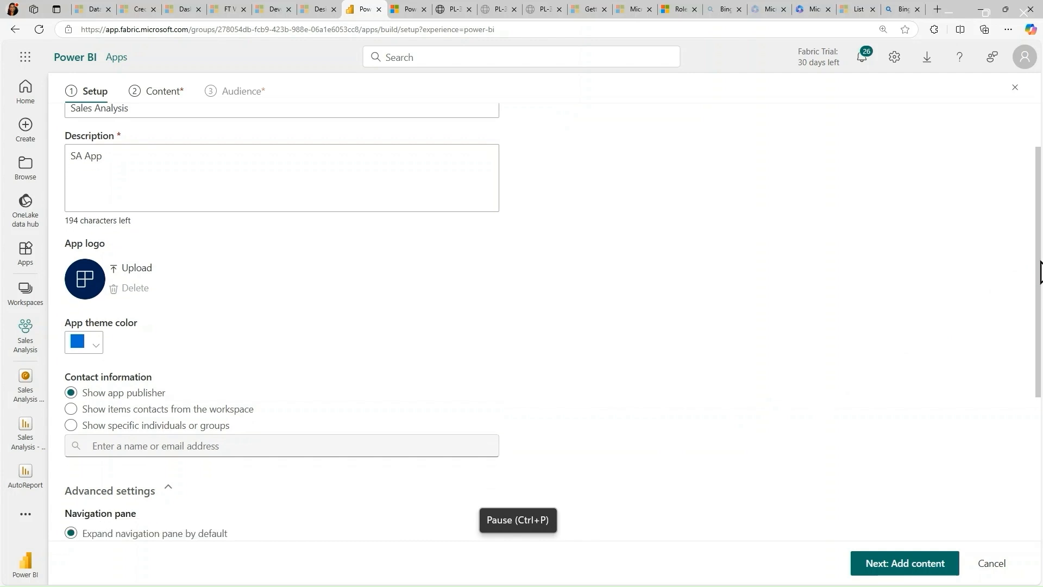
scroll(551, 321, down, 1)
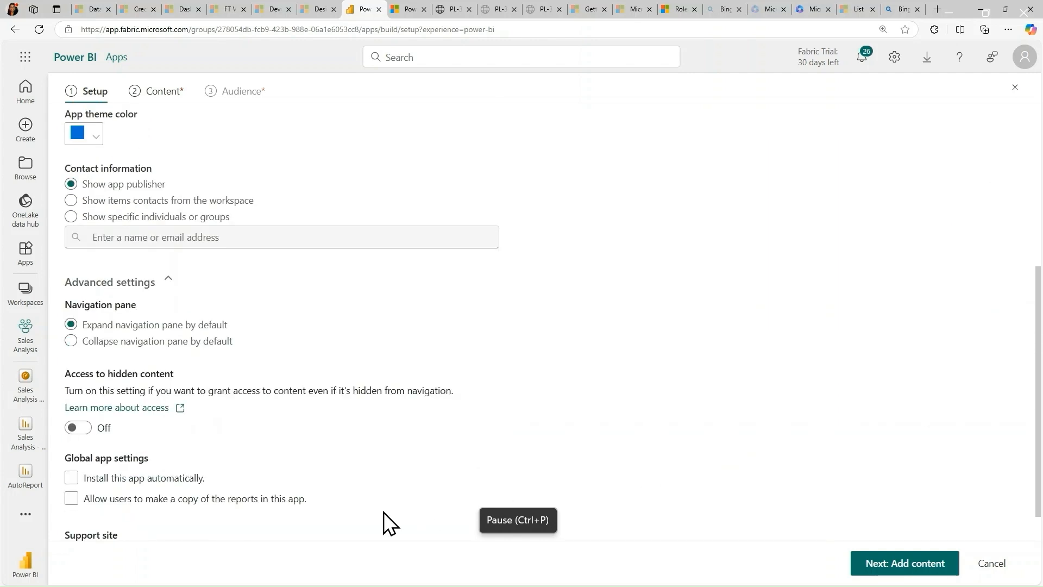
click(71, 479)
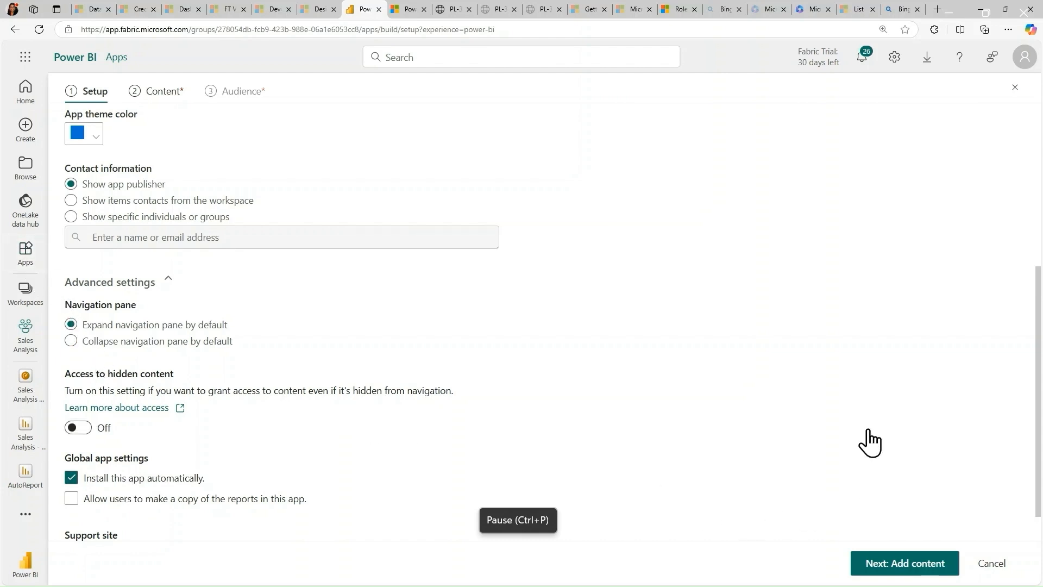
scroll(869, 443, up, 2)
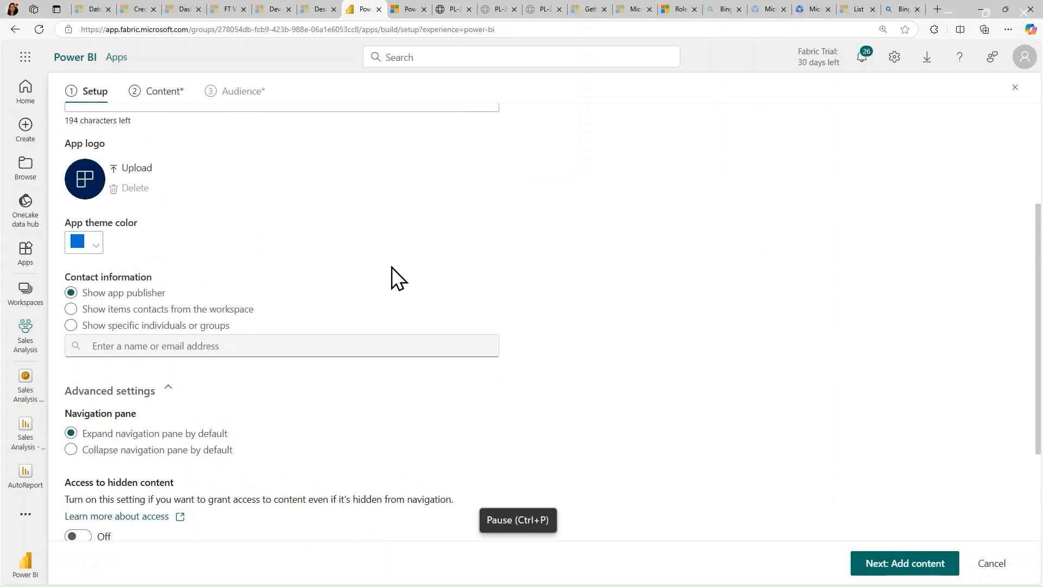
Add the Sales Analysis - Copy B report and the Sales Analysis Dashboard to the app's content.
click(896, 568)
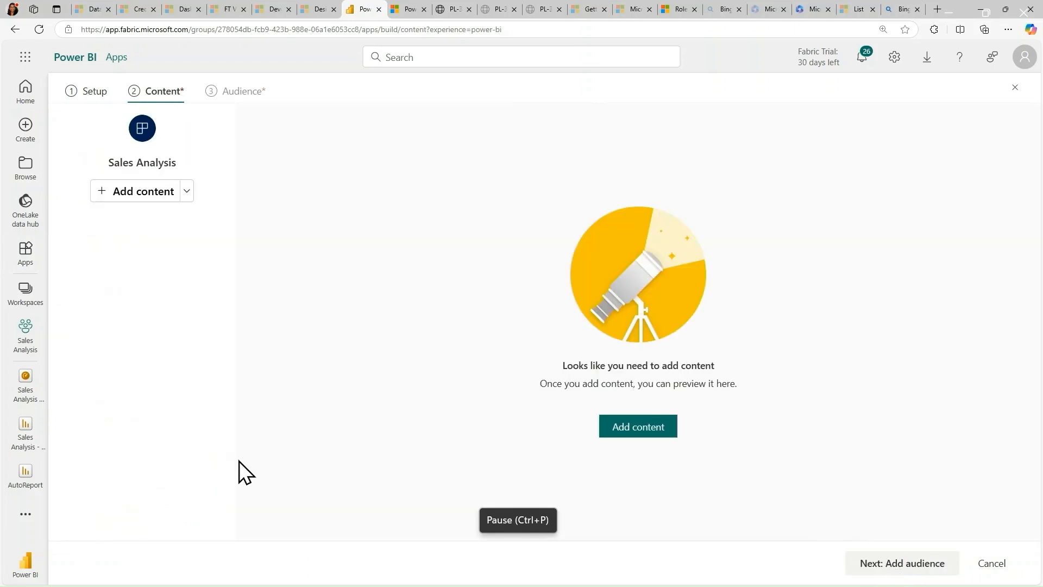
click(189, 195)
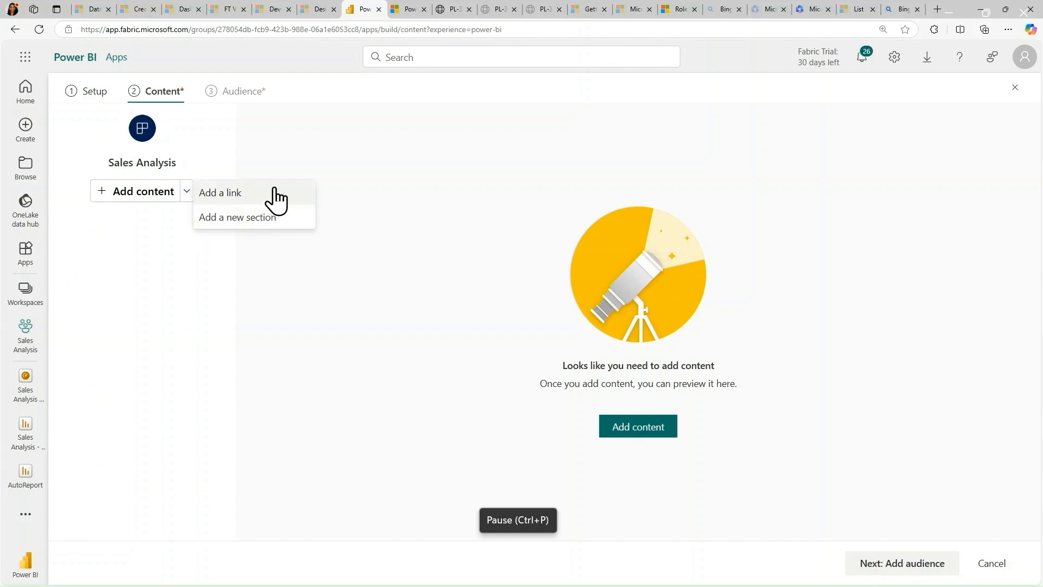
click(125, 190)
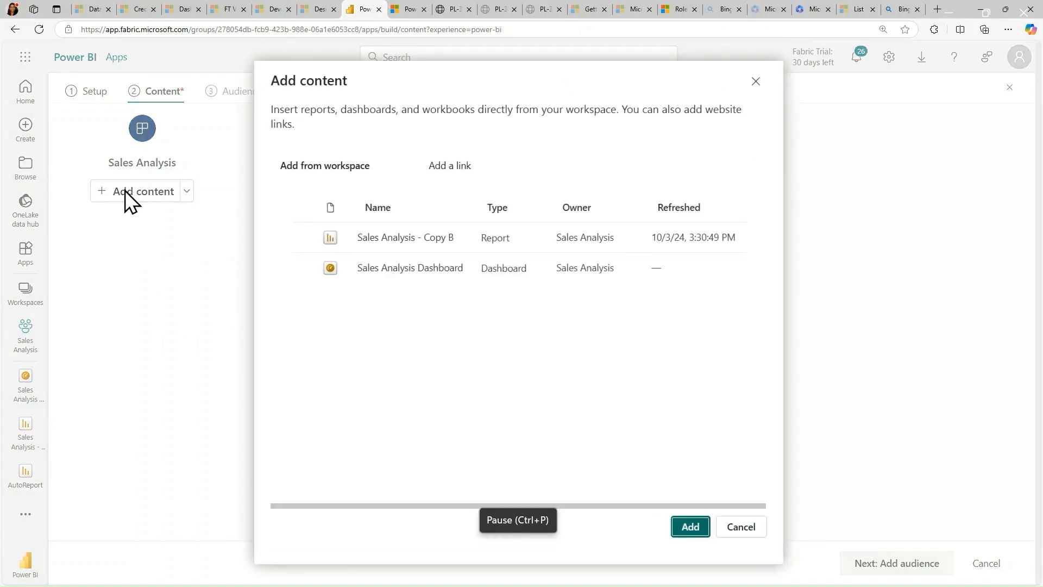
click(302, 238)
click(302, 268)
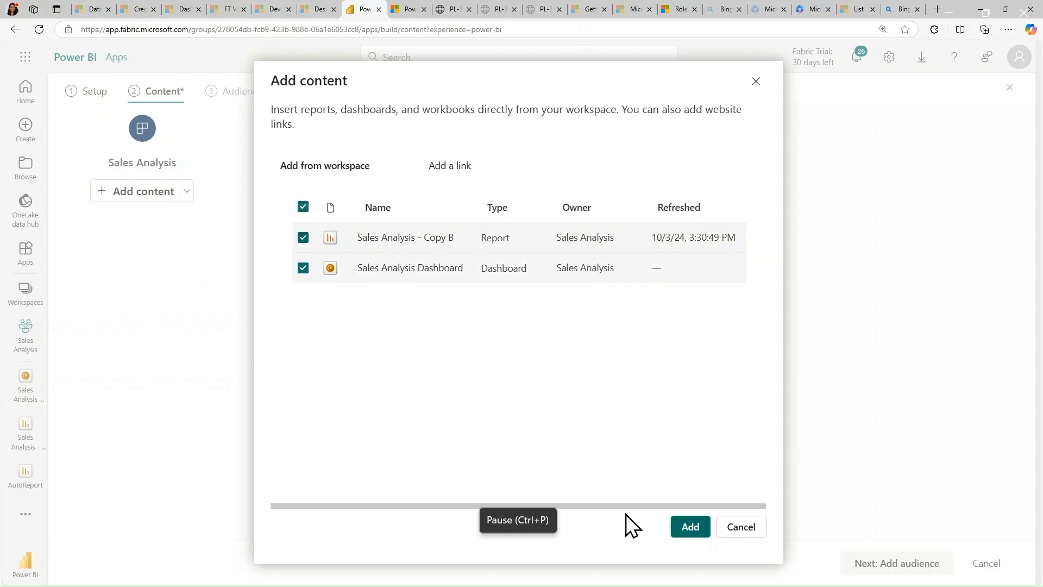
click(689, 526)
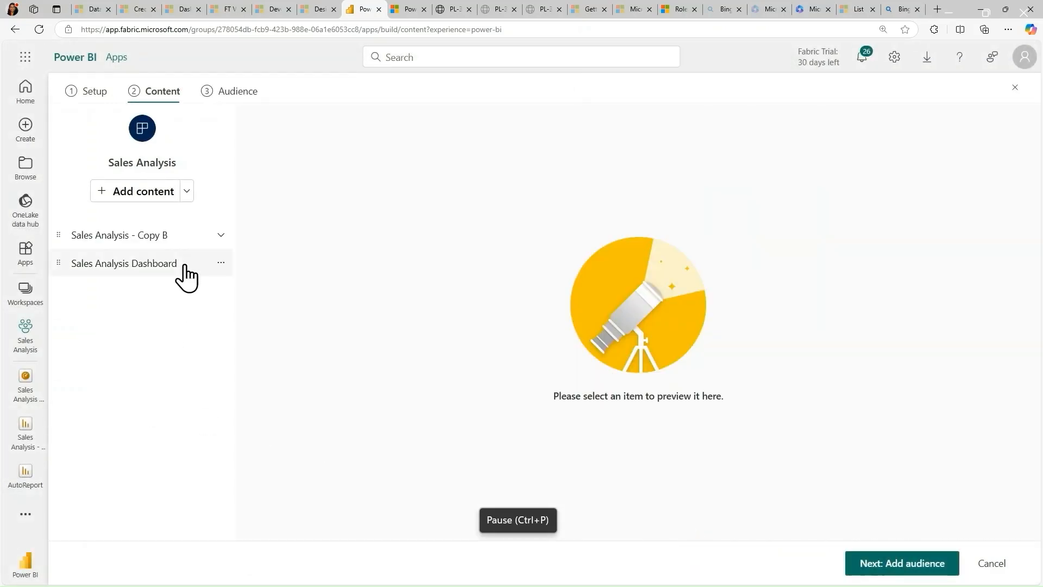
Preview the report's Overview, Profit and My Performance pages and the Sales Analysis Dashboard in the app content.
click(221, 236)
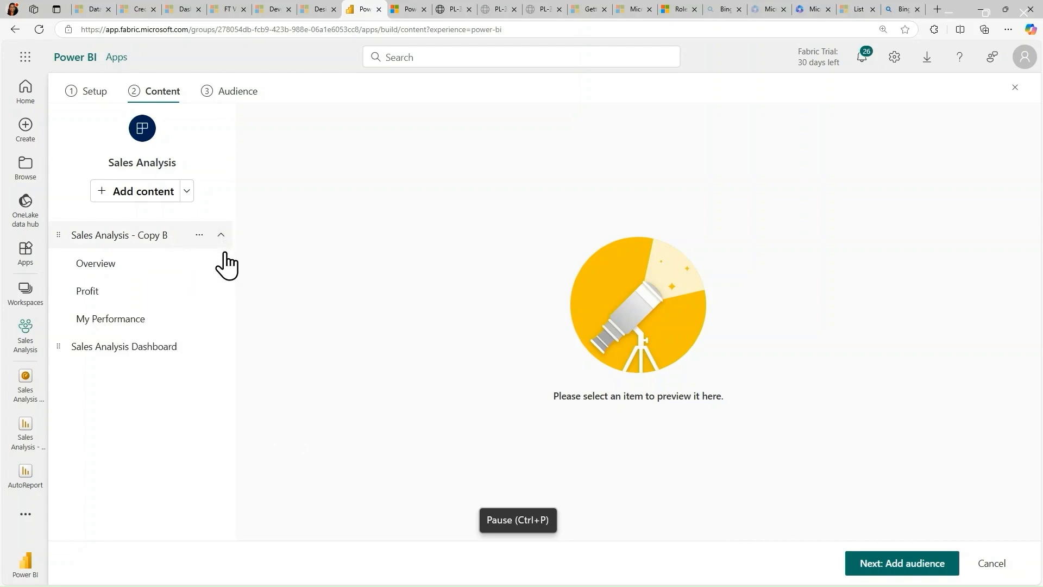
click(123, 269)
click(108, 295)
click(126, 325)
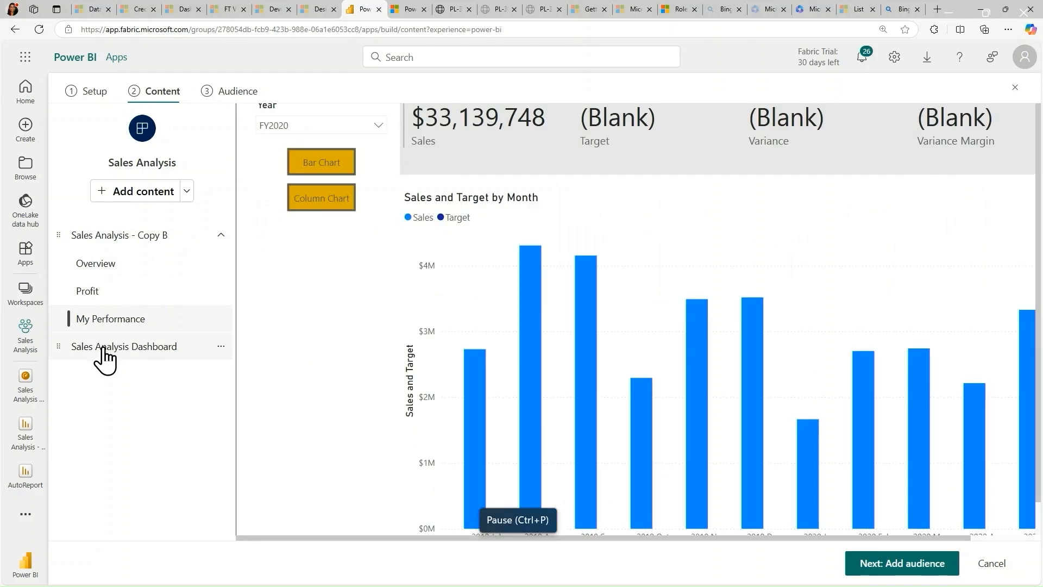
click(105, 355)
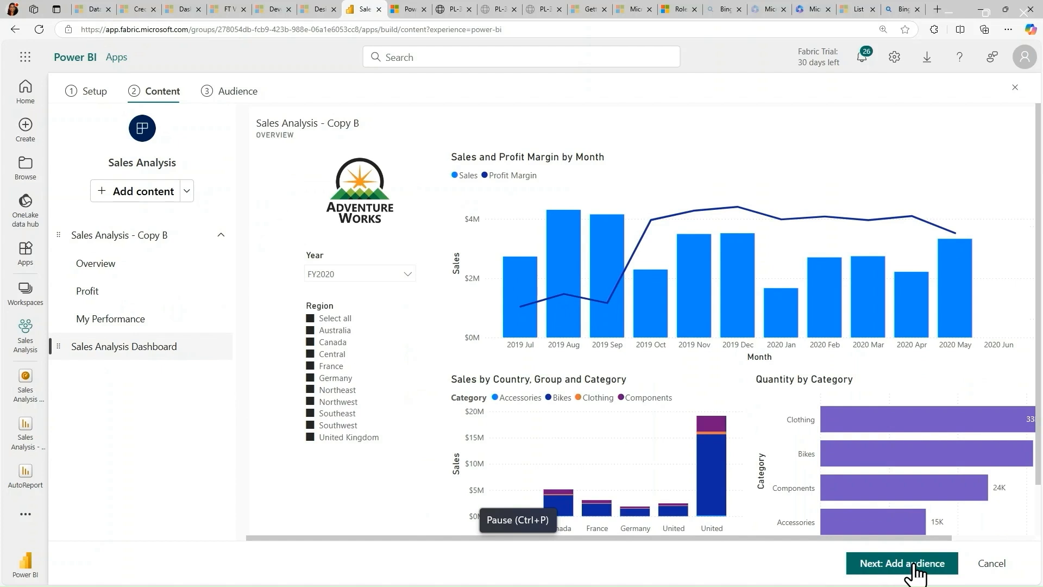
Review the Sales Analysis audience's advanced permissions without granting extra ones, and publish the app.
click(914, 565)
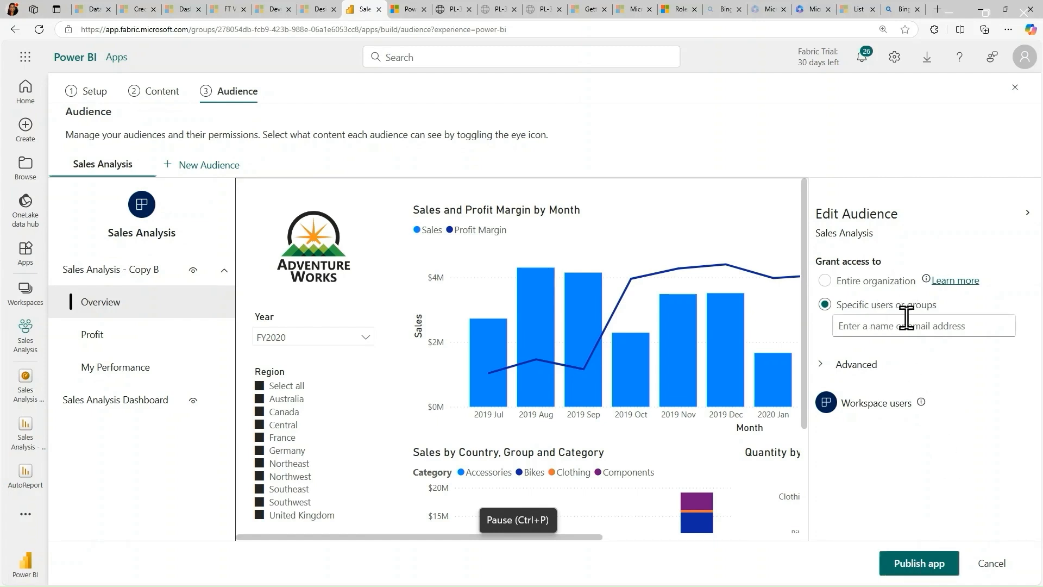
click(821, 365)
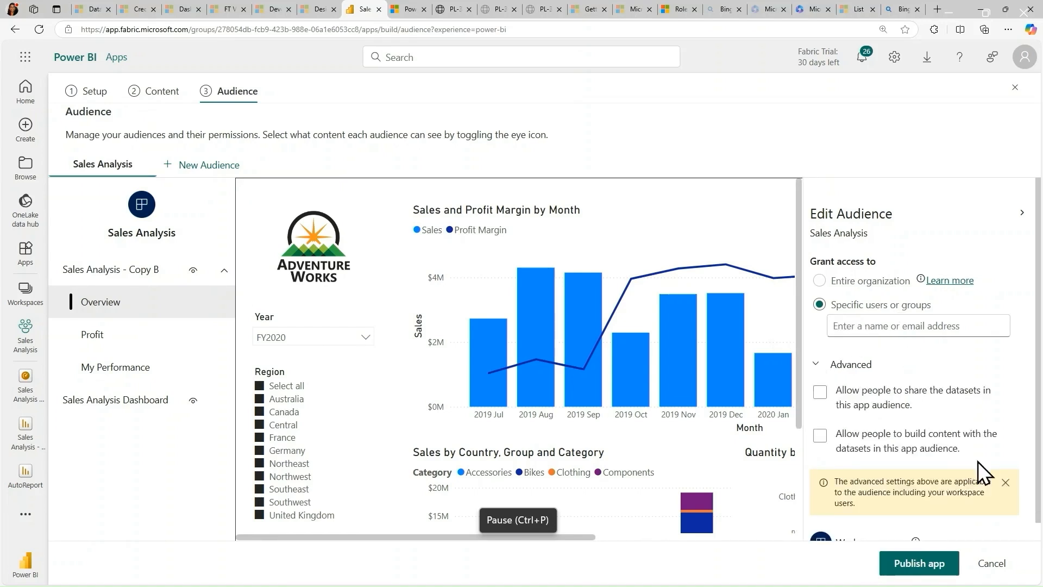
click(899, 568)
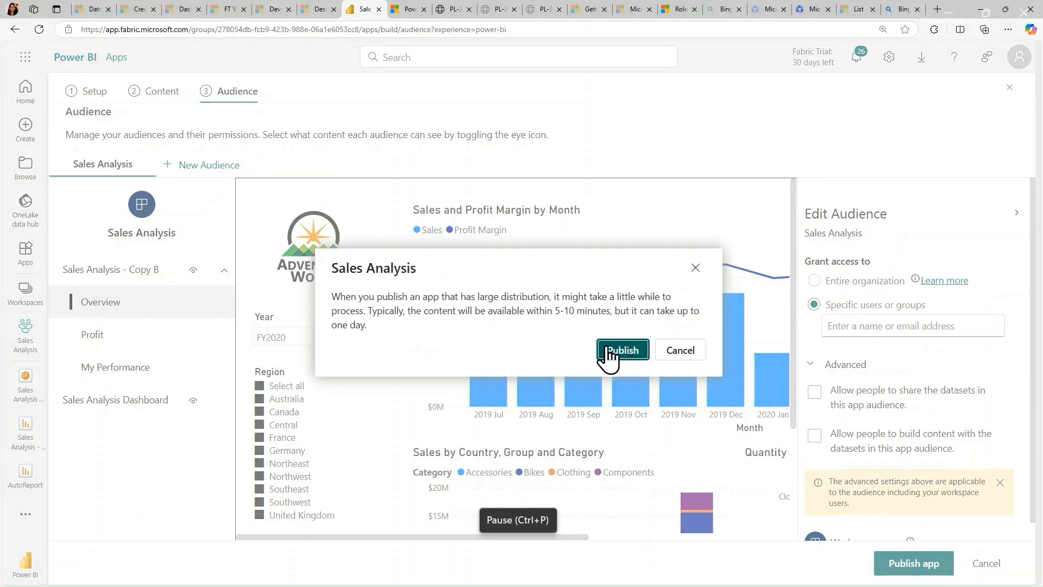
click(609, 352)
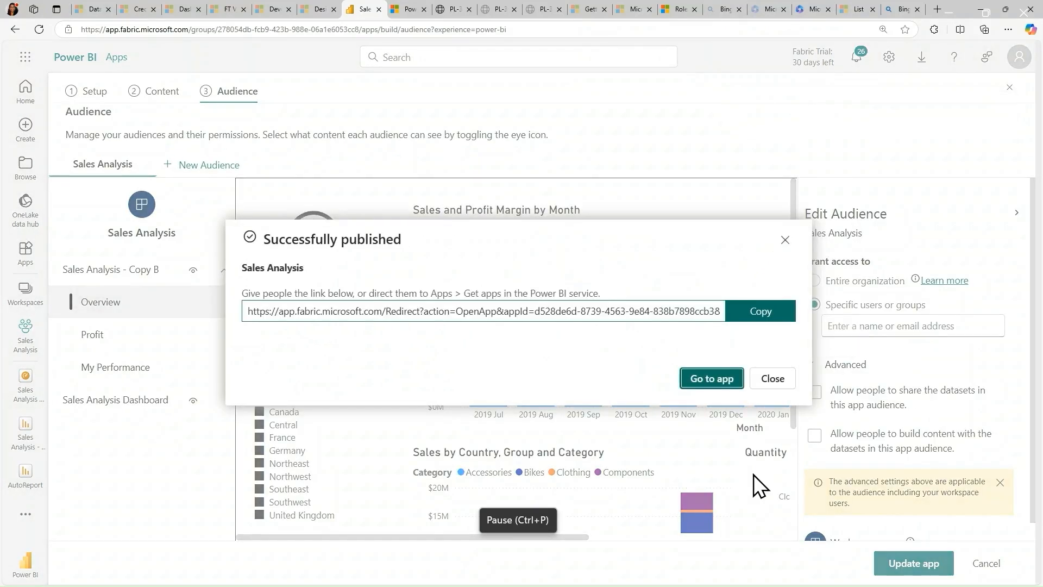
Copy the published app's link and open the app.
click(763, 325)
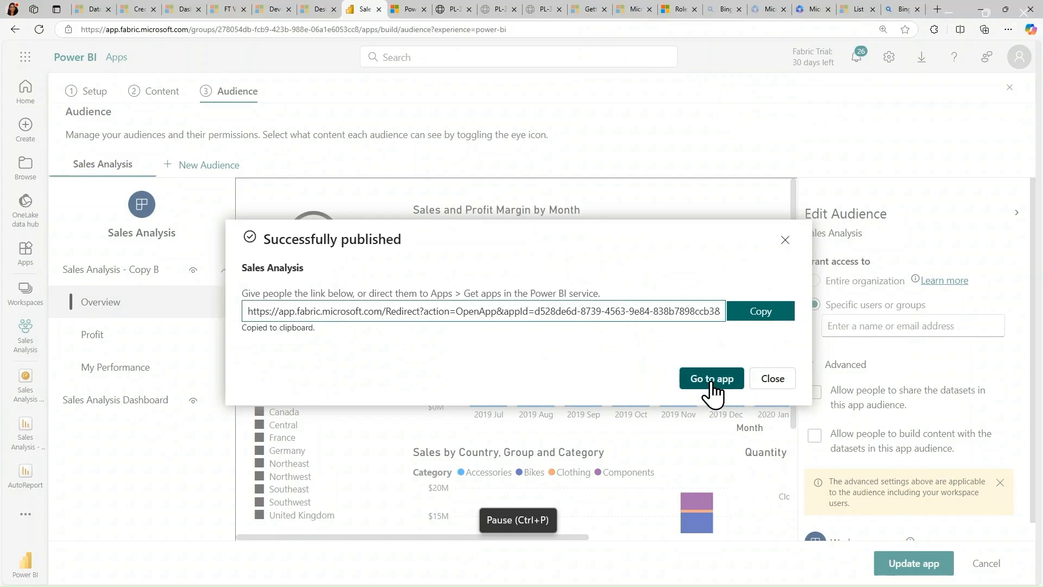
click(776, 310)
click(695, 380)
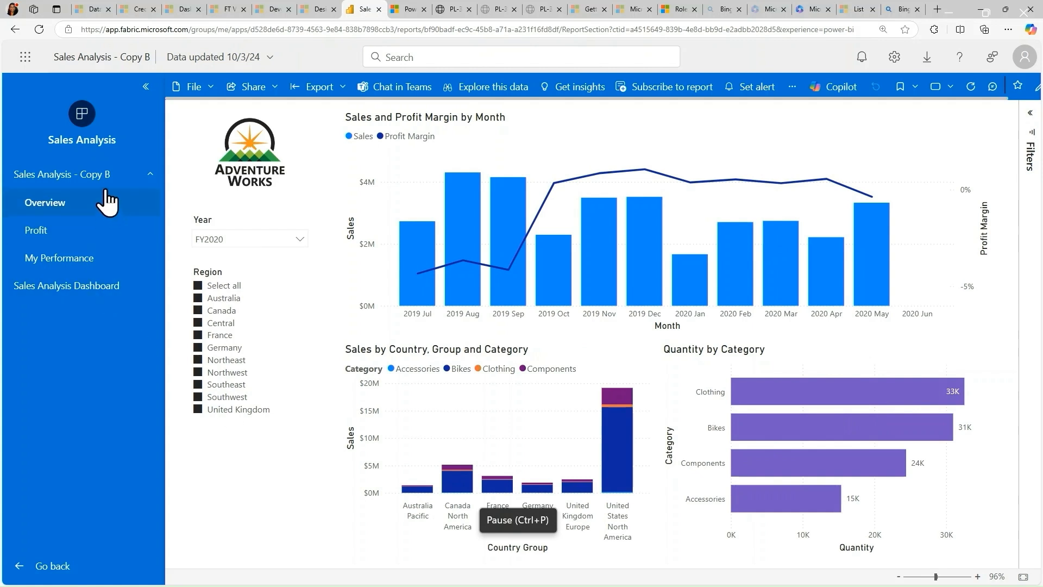
View the Profit and My Performance pages and the Sales Analysis Dashboard with its additional options in the published app.
click(55, 228)
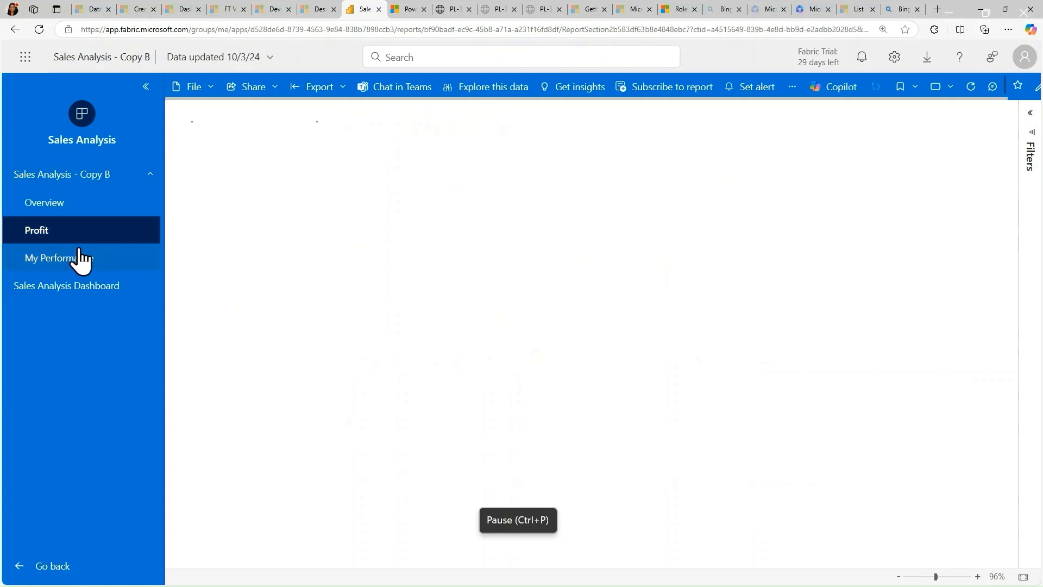
click(89, 262)
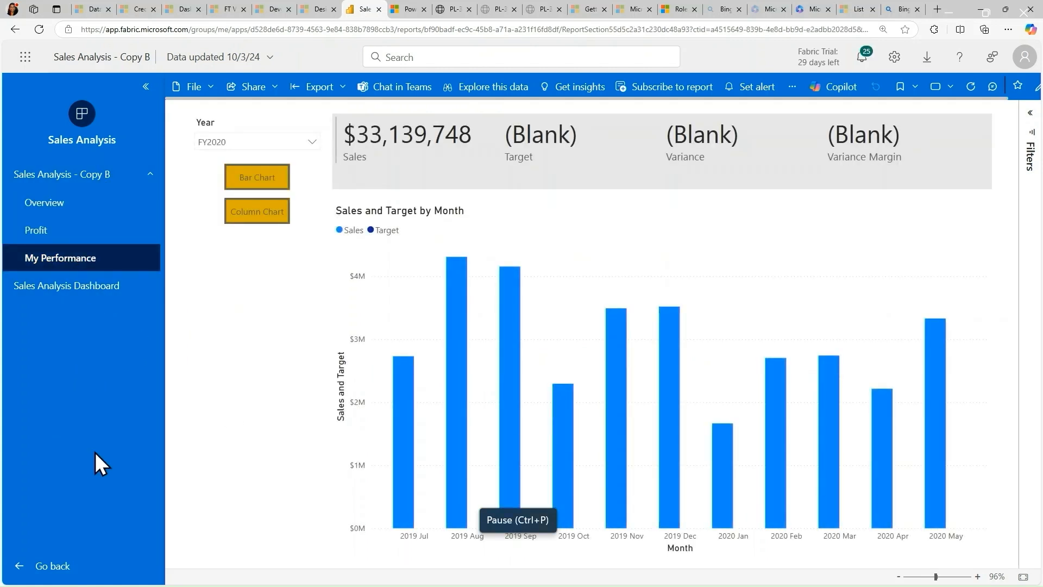
click(101, 288)
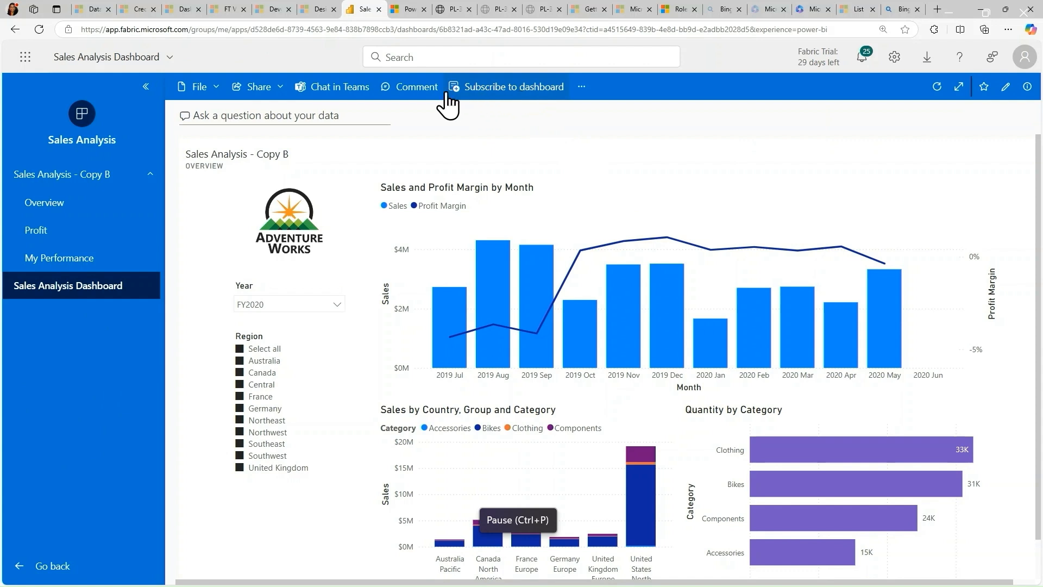
click(583, 88)
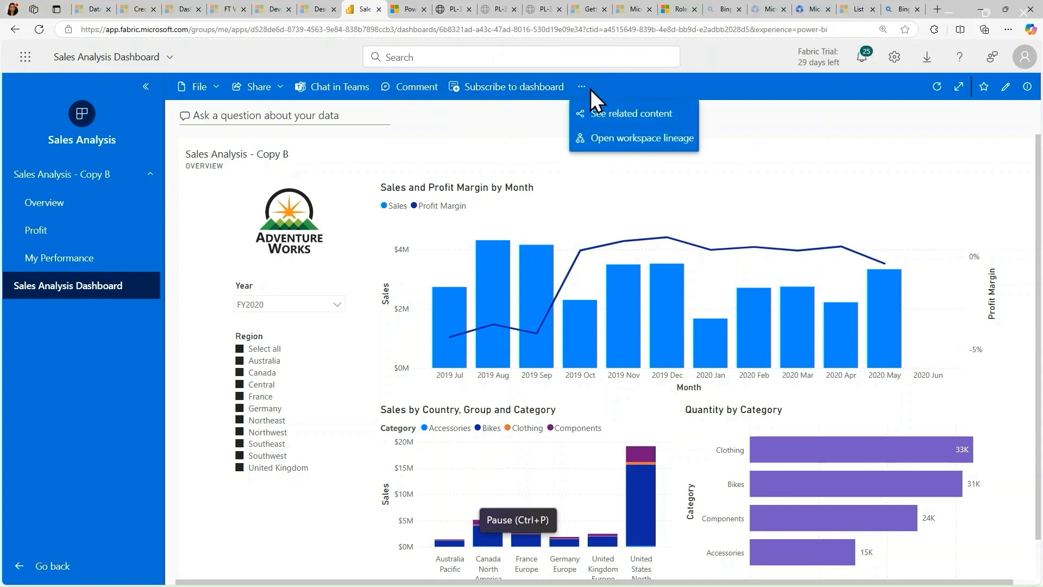
key(Escape)
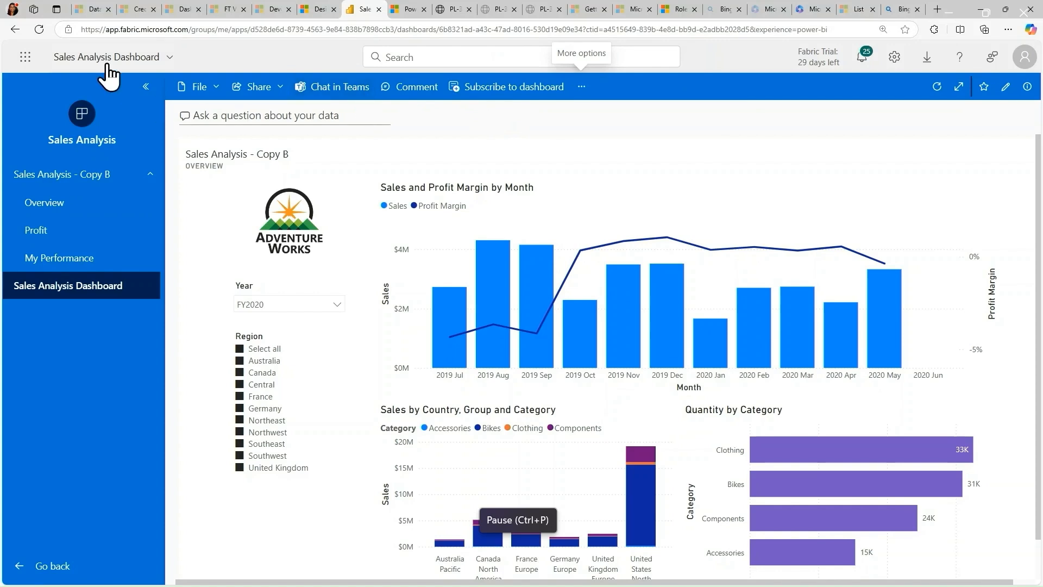
Return to the app editor, review its setup settings and copy-link option, and leave without updating the app.
click(15, 30)
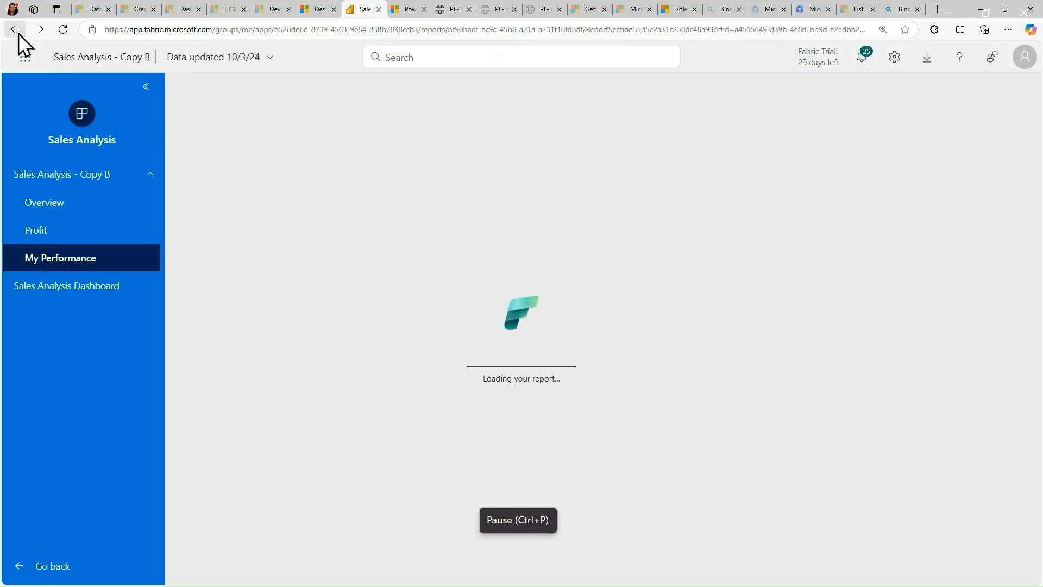
click(15, 29)
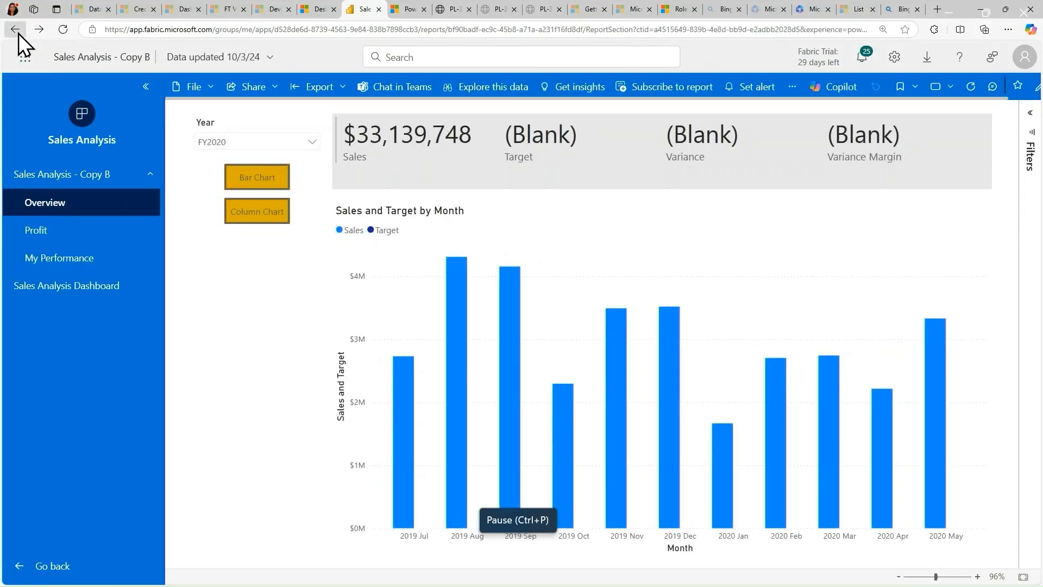
click(15, 29)
click(16, 30)
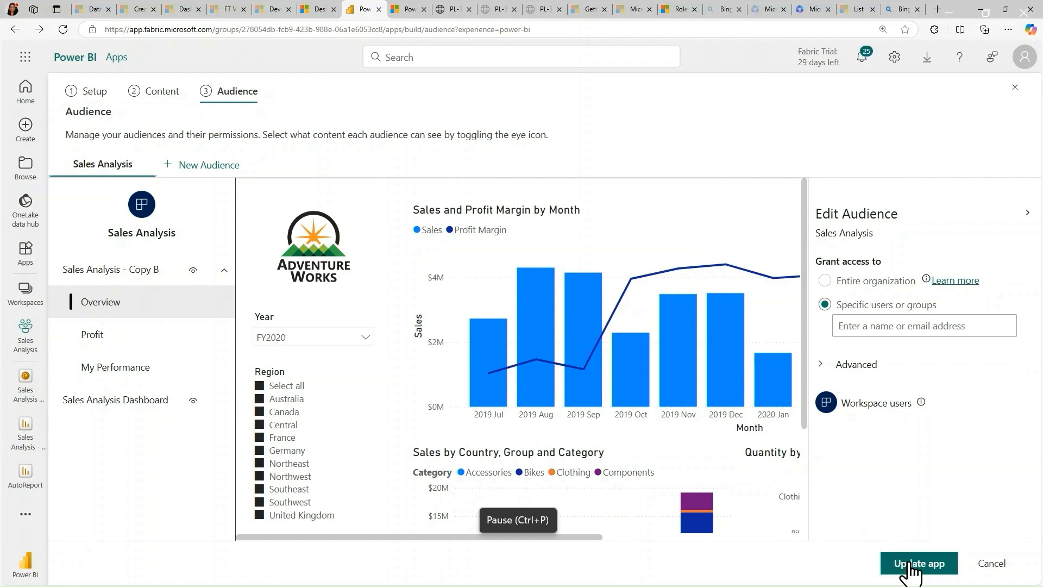
click(96, 91)
scroll(595, 433, down, 3)
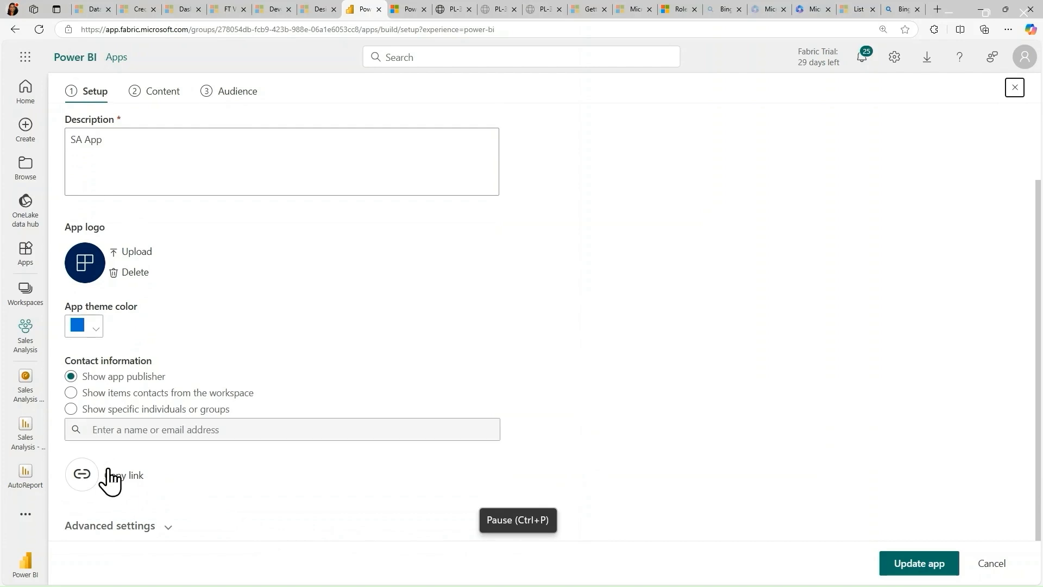
click(988, 571)
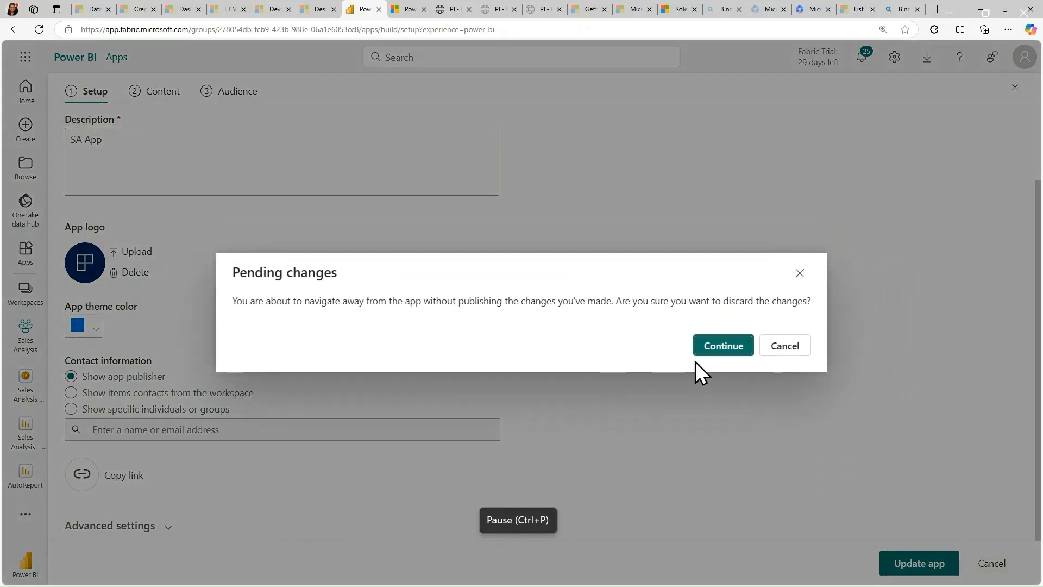
click(781, 347)
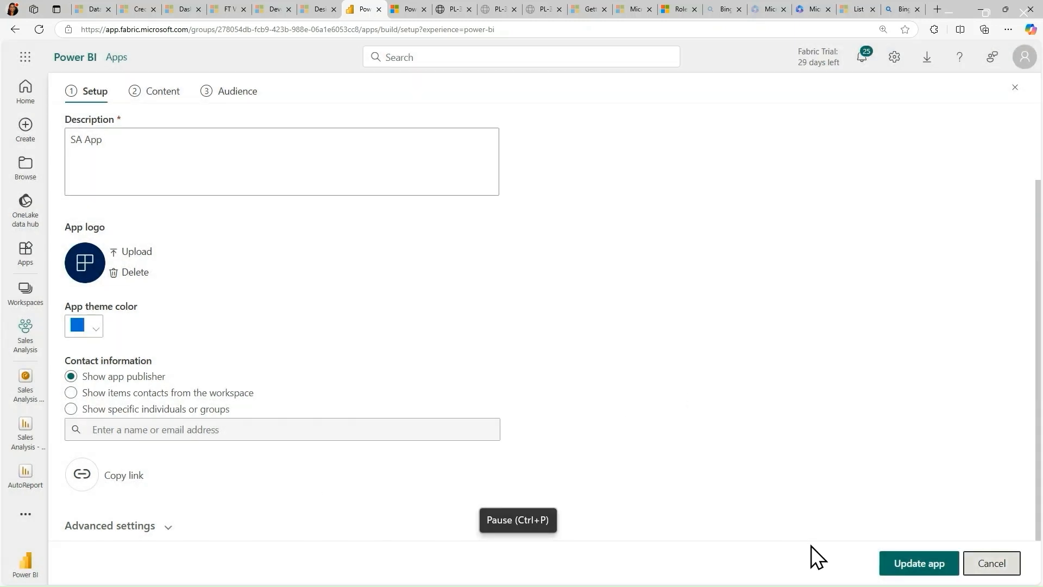
click(977, 565)
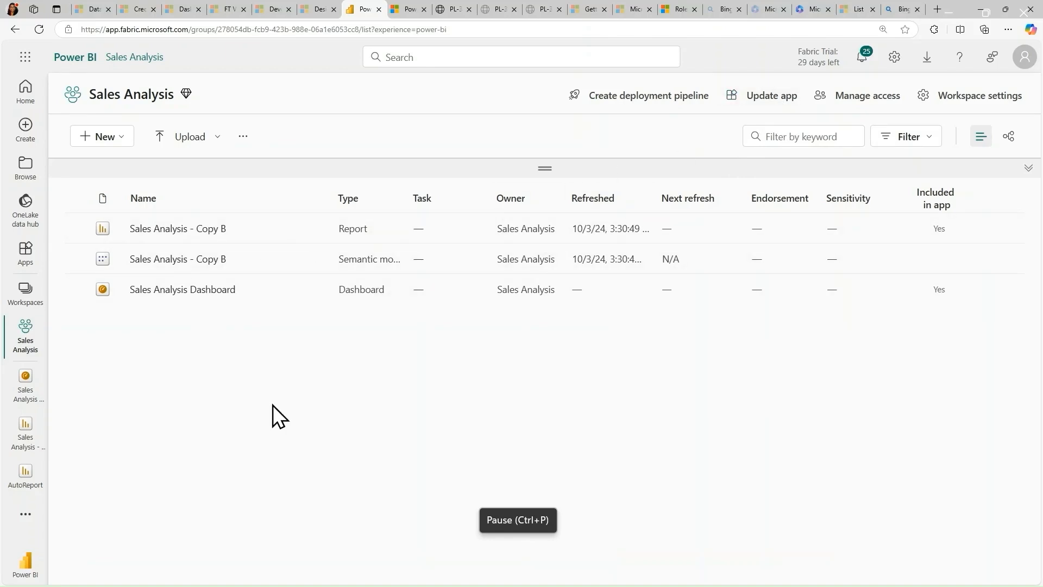
Reopen the app for updating from the Sales Analysis workspace, check the setup's link option, and cancel.
click(763, 98)
scroll(558, 444, down, 1)
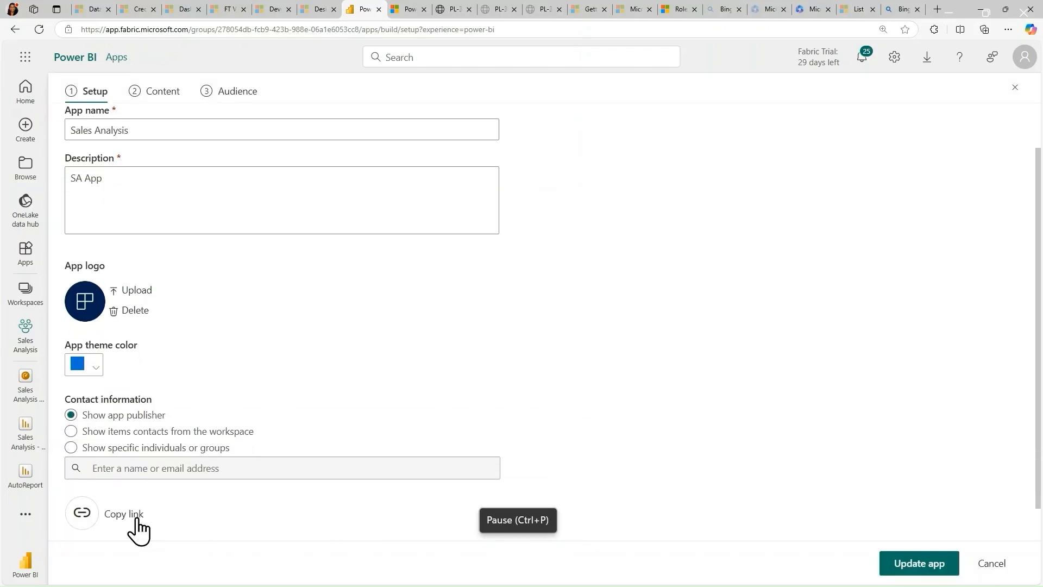
click(1002, 575)
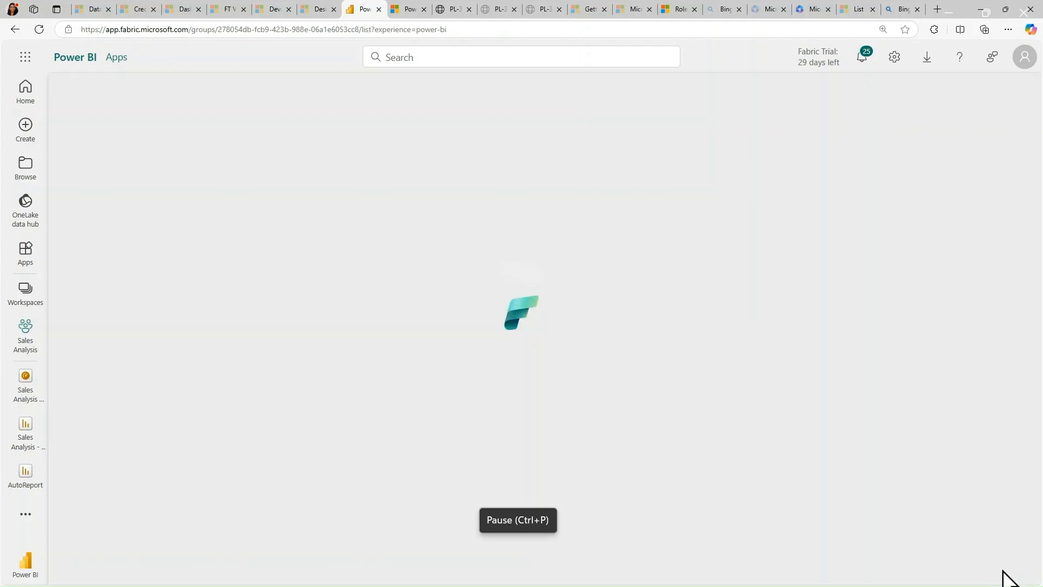
From the apps list, examine the Sales Leaderboard, Win/Loss Analysis and Top Won/Lost Deals pages of Sales Analytics for Dynamics 365 Sales and return.
click(28, 260)
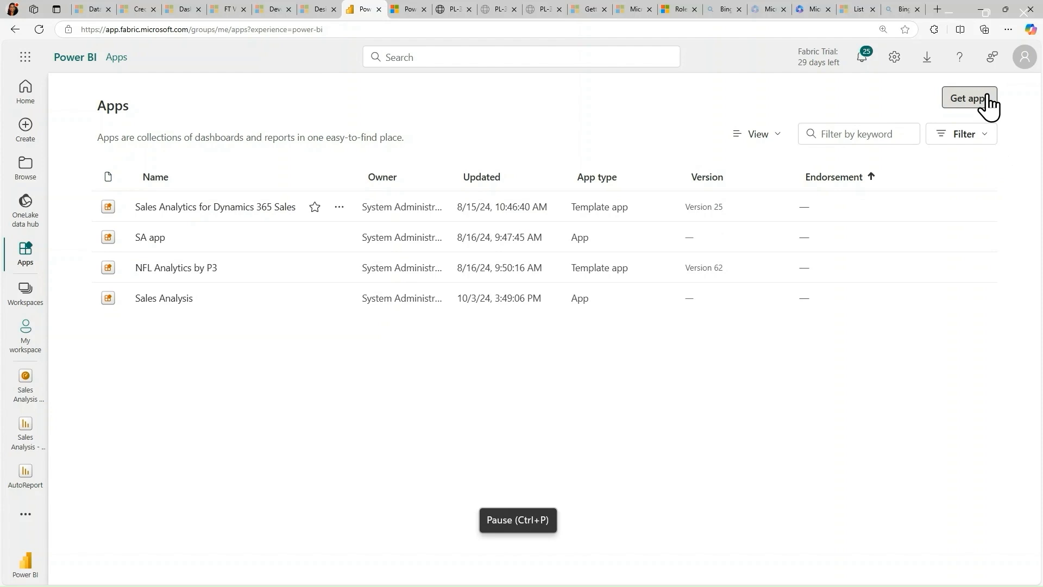
click(249, 208)
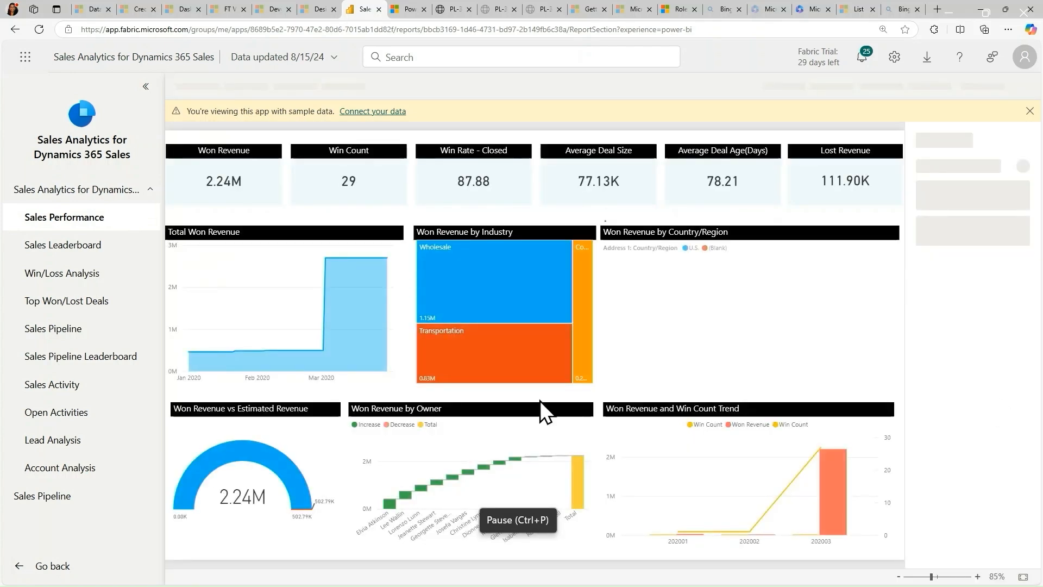
click(33, 247)
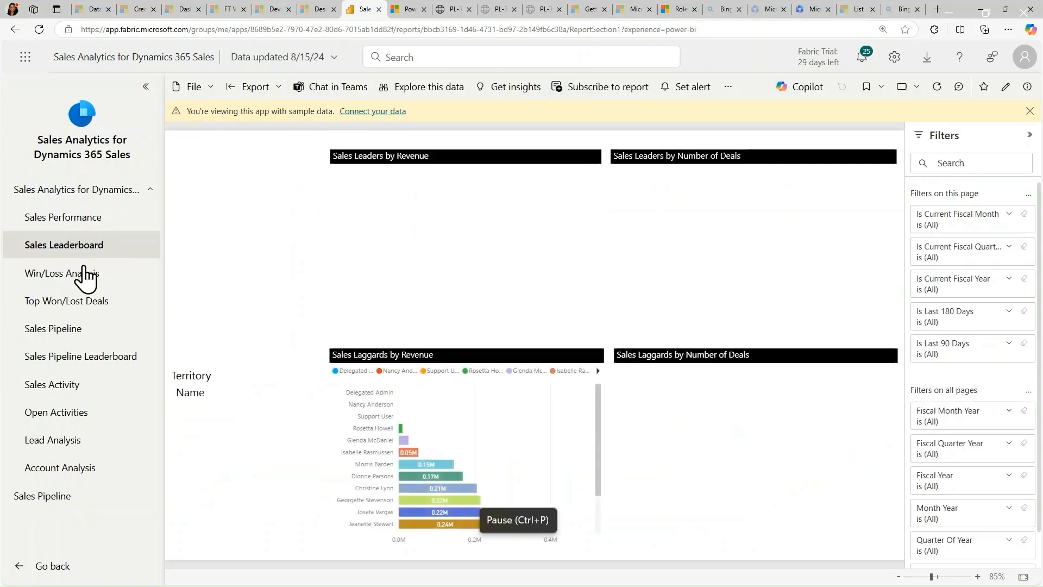
click(79, 277)
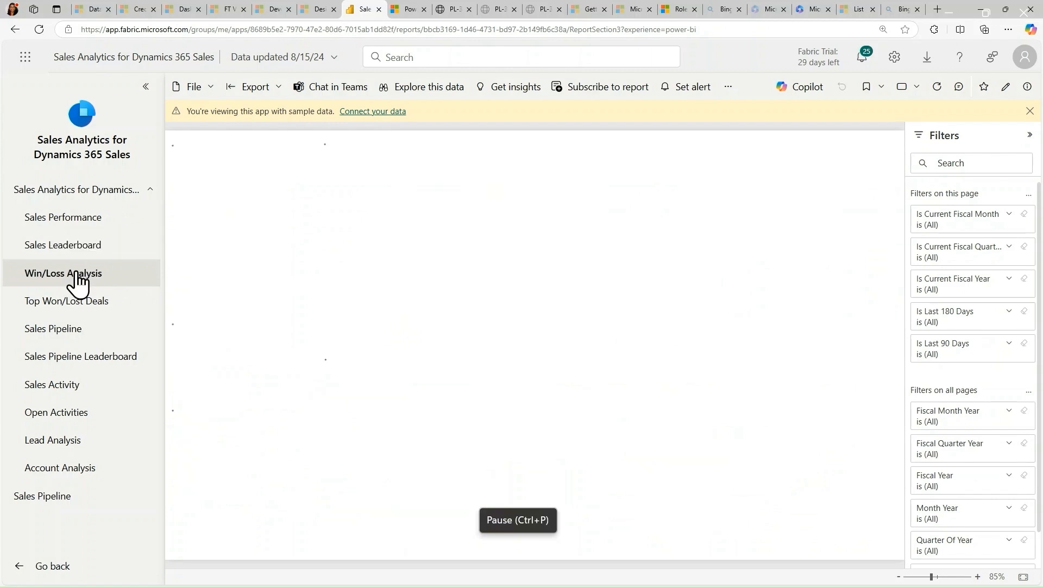
click(66, 304)
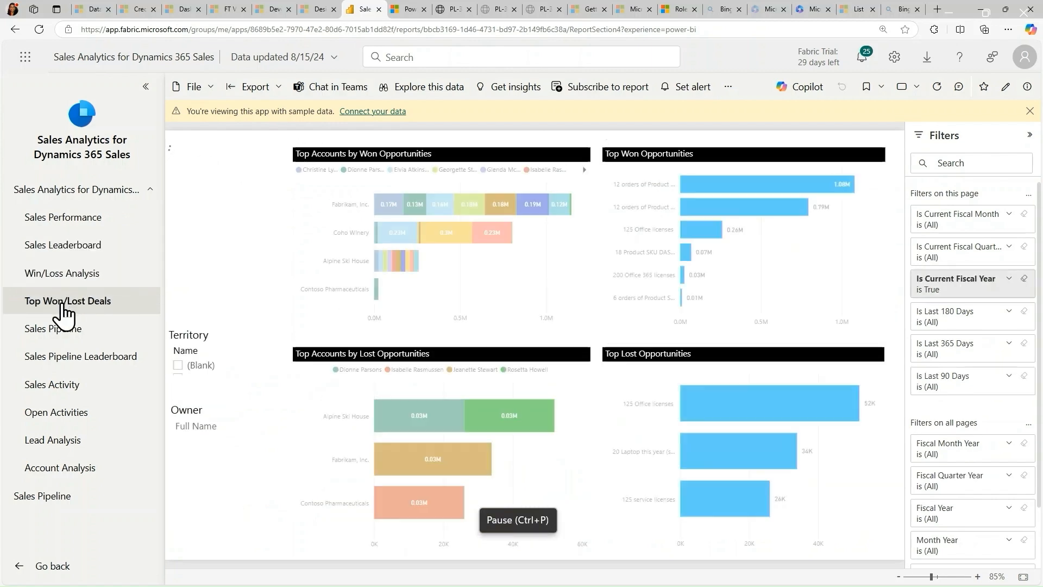
click(66, 567)
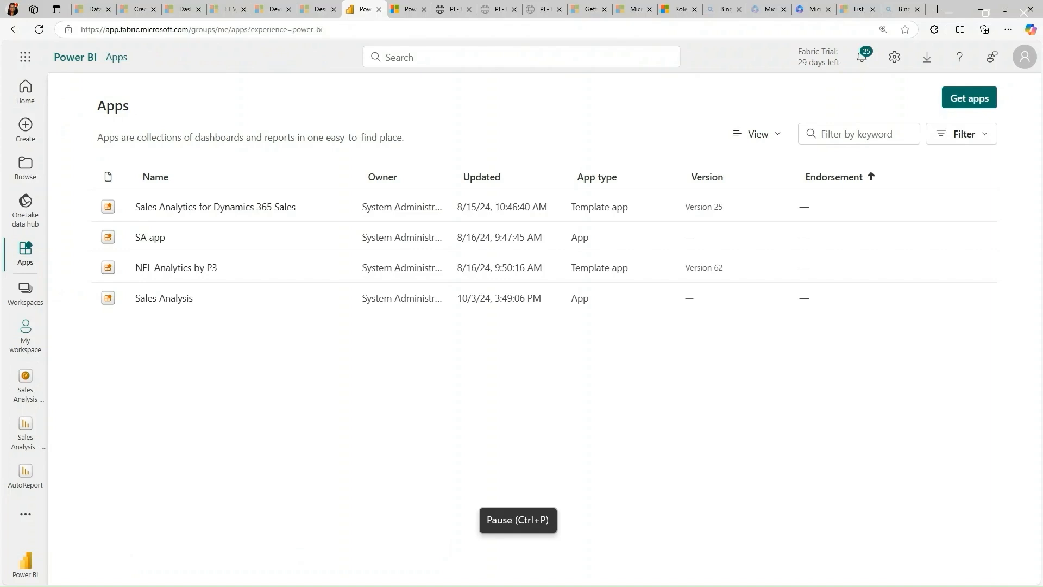
Open the Sales Analysis workspace from the list of workspaces.
click(26, 296)
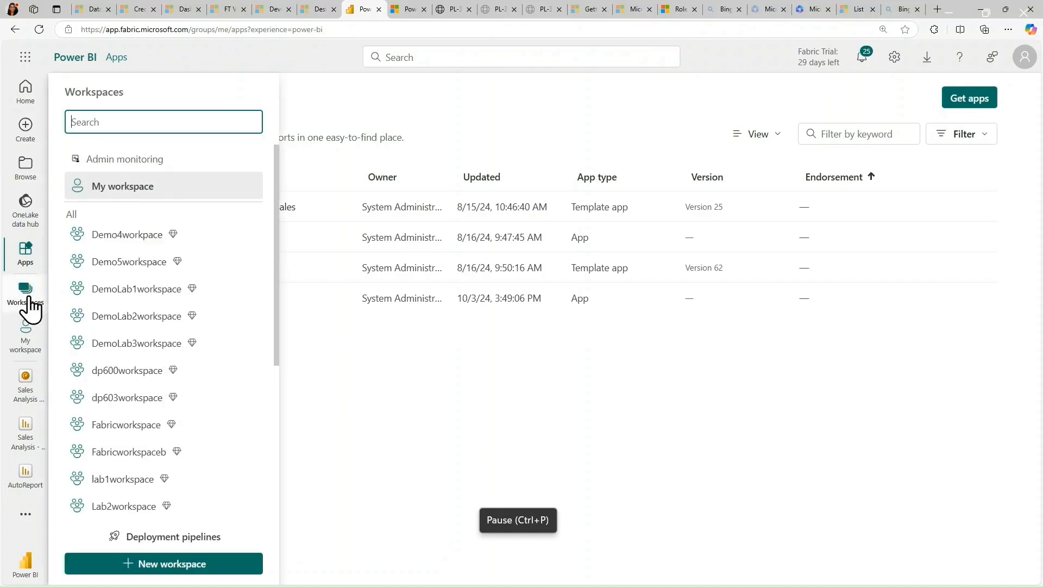
scroll(275, 350, down, 3)
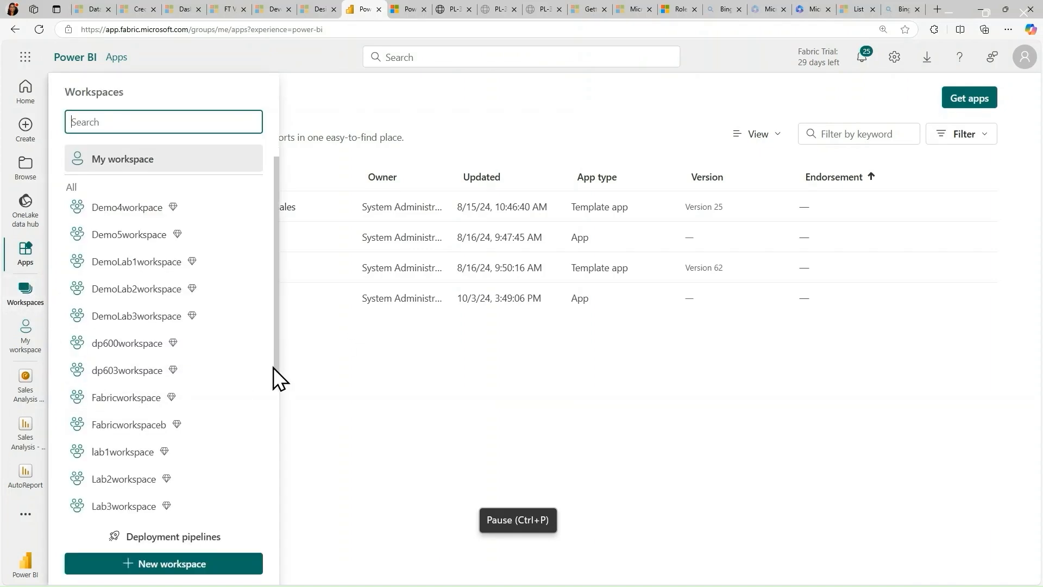
scroll(272, 475, down, 2)
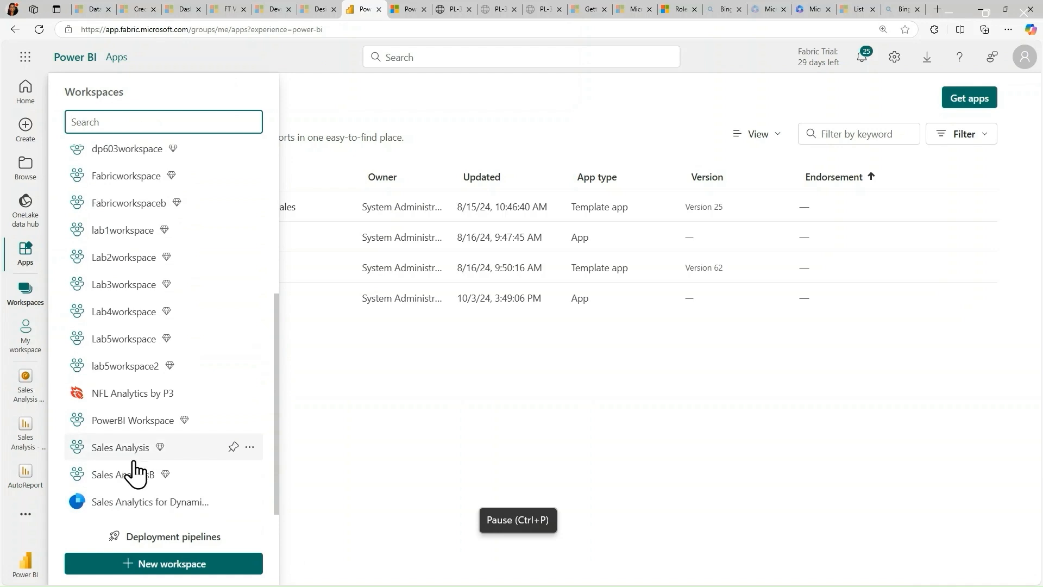
click(121, 447)
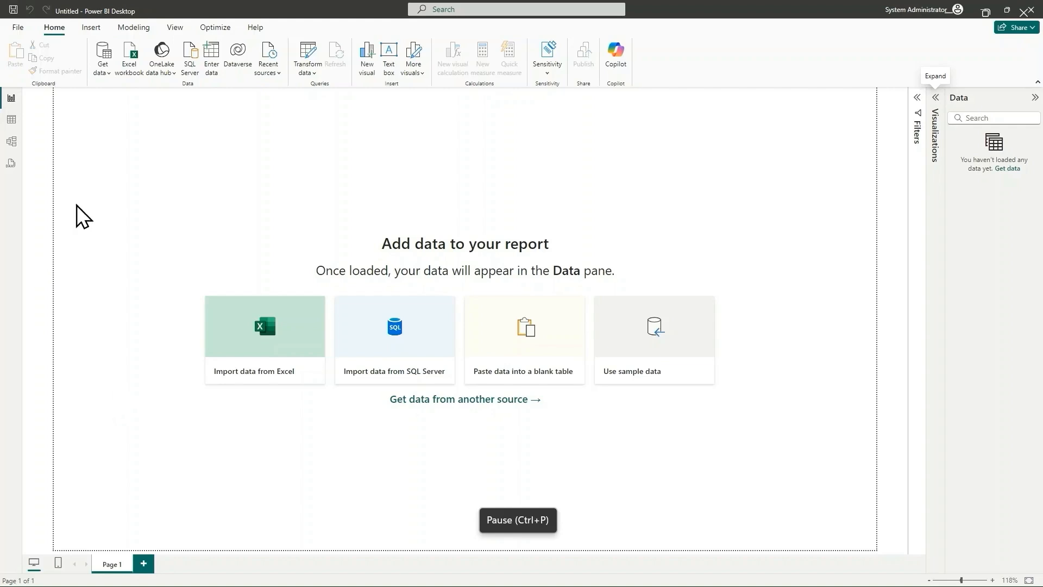
In Power BI Desktop, start getting data from SQL Server for the blank report.
click(111, 74)
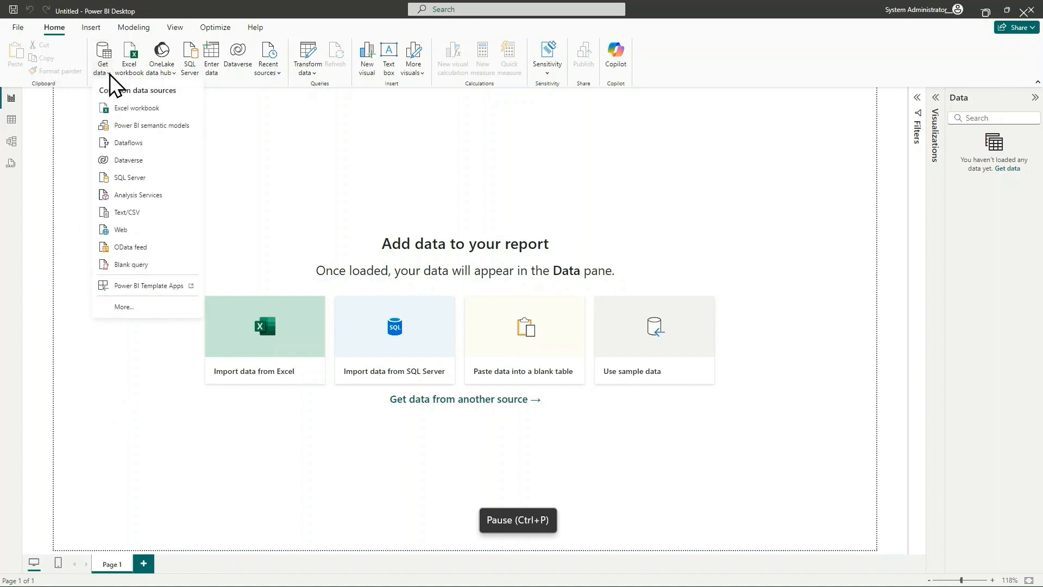
click(134, 181)
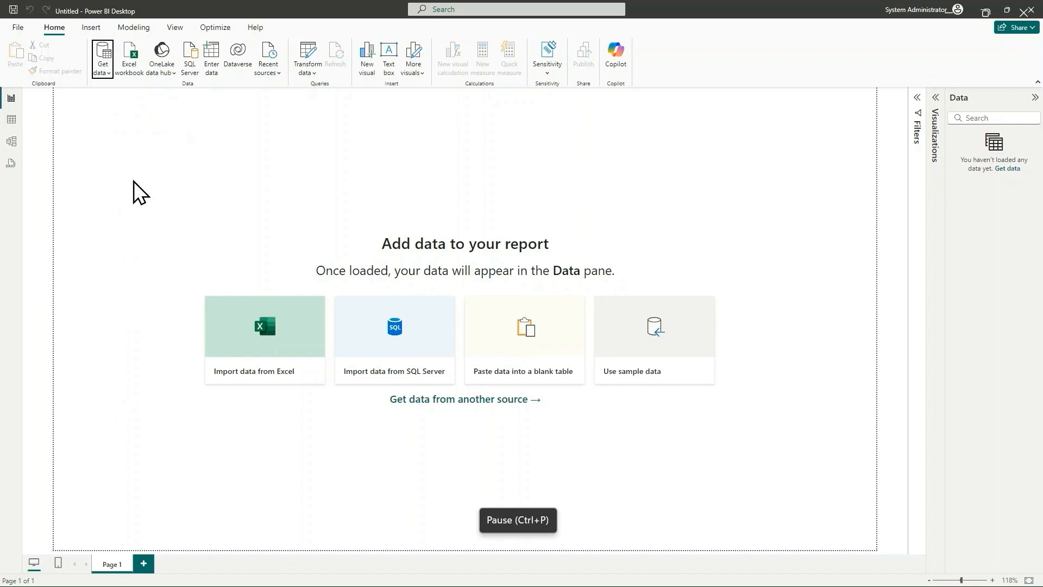